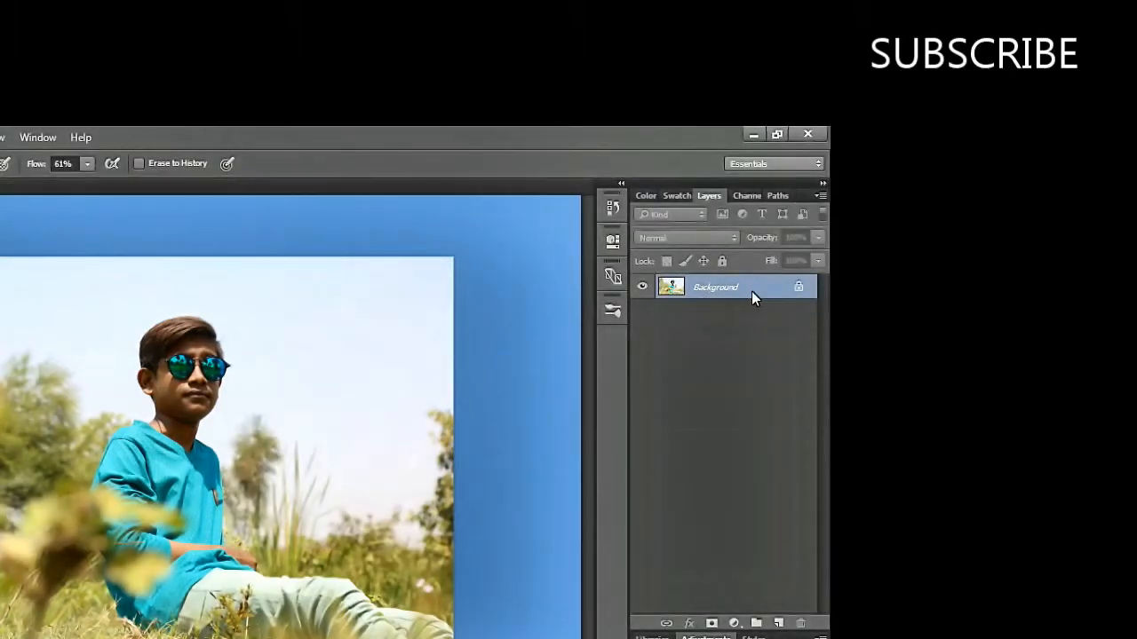
# - Unlock the background layer and duplicate it as Layer 0 copy
pyautogui.click(798, 288)
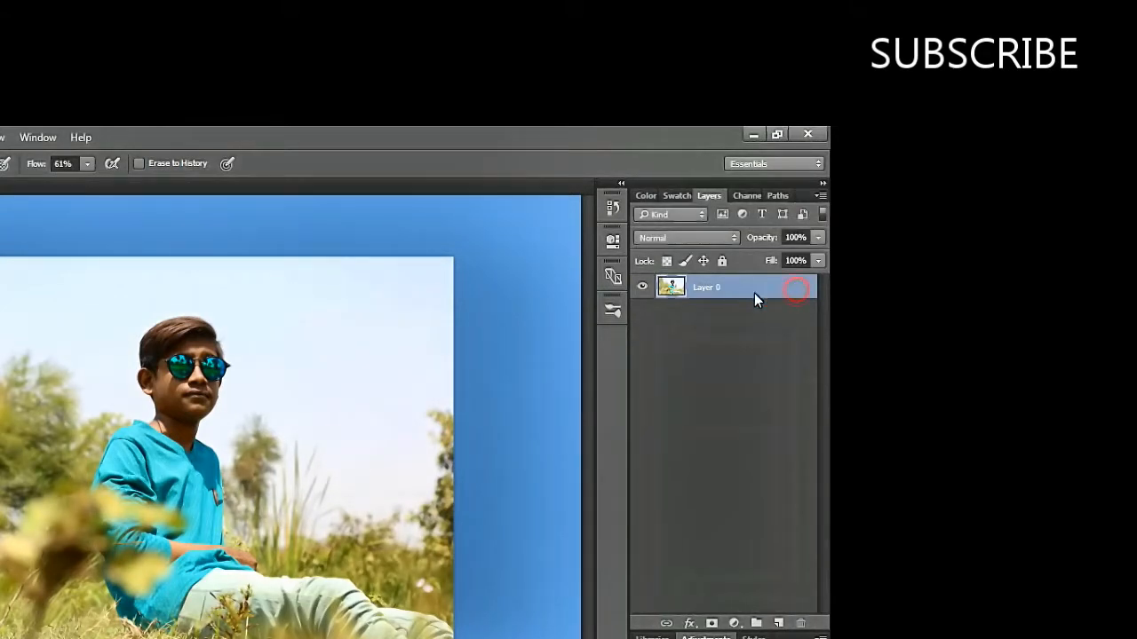
pyautogui.rightClick(735, 287)
pyautogui.click(552, 290)
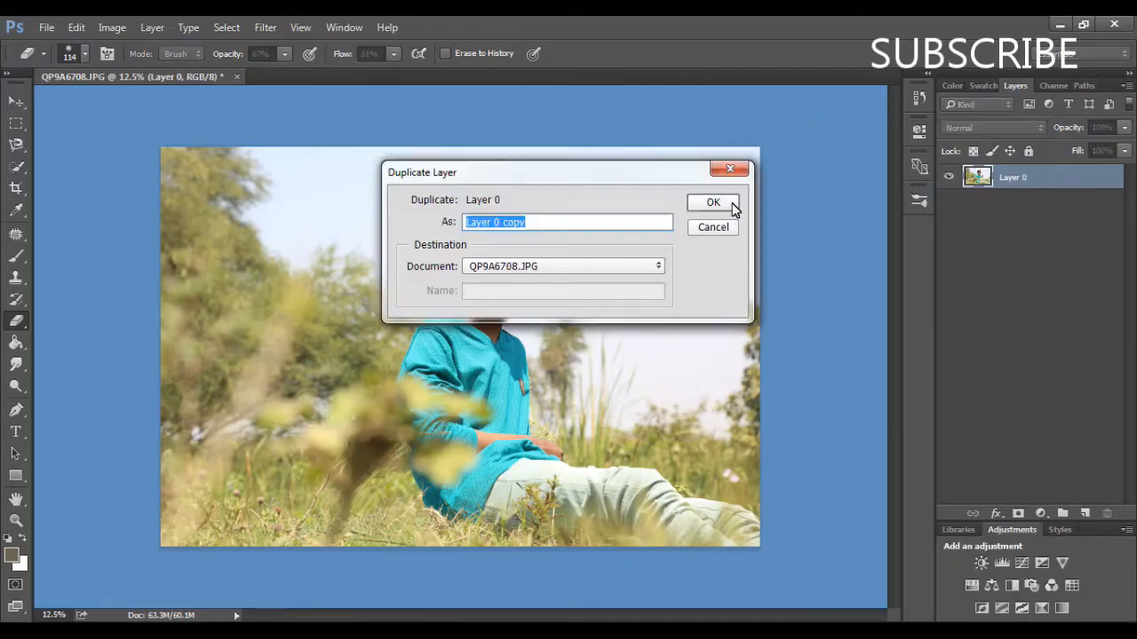
pyautogui.click(409, 313)
# - Smooth the skin on the boy's face using the Smudge tool with a 99 px brush at 8% strength
pyautogui.hotkey('ctrl', '+')
pyautogui.hotkey('ctrl', '+')
pyautogui.hotkey('ctrl', '+')
pyautogui.hotkey('ctrl', '+')
pyautogui.hotkey('ctrl', '+')
pyautogui.moveTo(894, 348); pyautogui.dragTo(891, 296)
pyautogui.moveTo(610, 619); pyautogui.dragTo(622, 619)
pyautogui.moveTo(897, 274); pyautogui.dragTo(897, 265)
pyautogui.moveTo(602, 618); pyautogui.dragTo(608, 618)
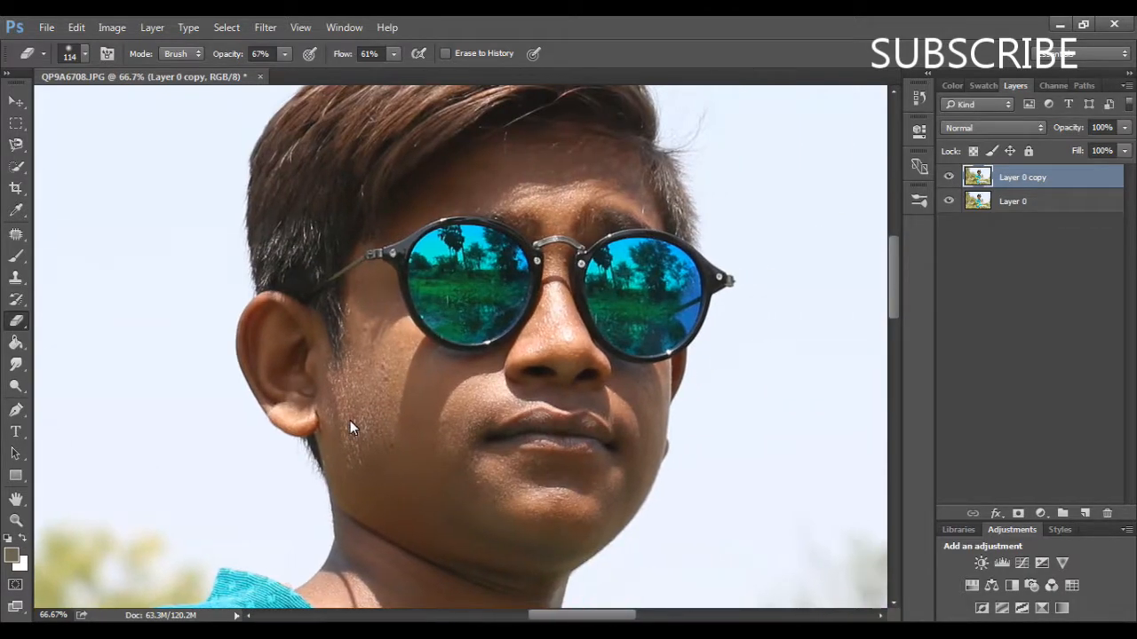
pyautogui.click(18, 367)
pyautogui.rightClick(404, 361)
pyautogui.scroll(-5, 606, 416)
pyautogui.click(514, 600)
pyautogui.click(573, 250)
pyautogui.click(387, 366)
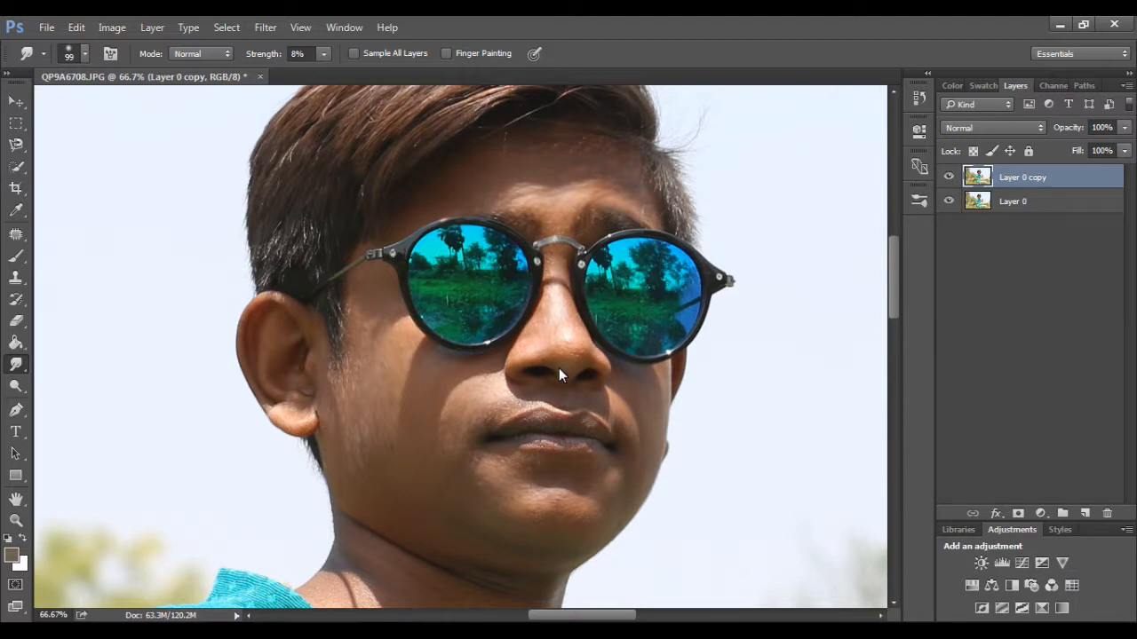
# - Start the Camera Raw filter on the copied layer and set the defringe Purple Hue to 82/100 and Green Hue to 0/12
pyautogui.scroll(-4, 486, 364)
pyautogui.click(265, 26)
pyautogui.click(308, 124)
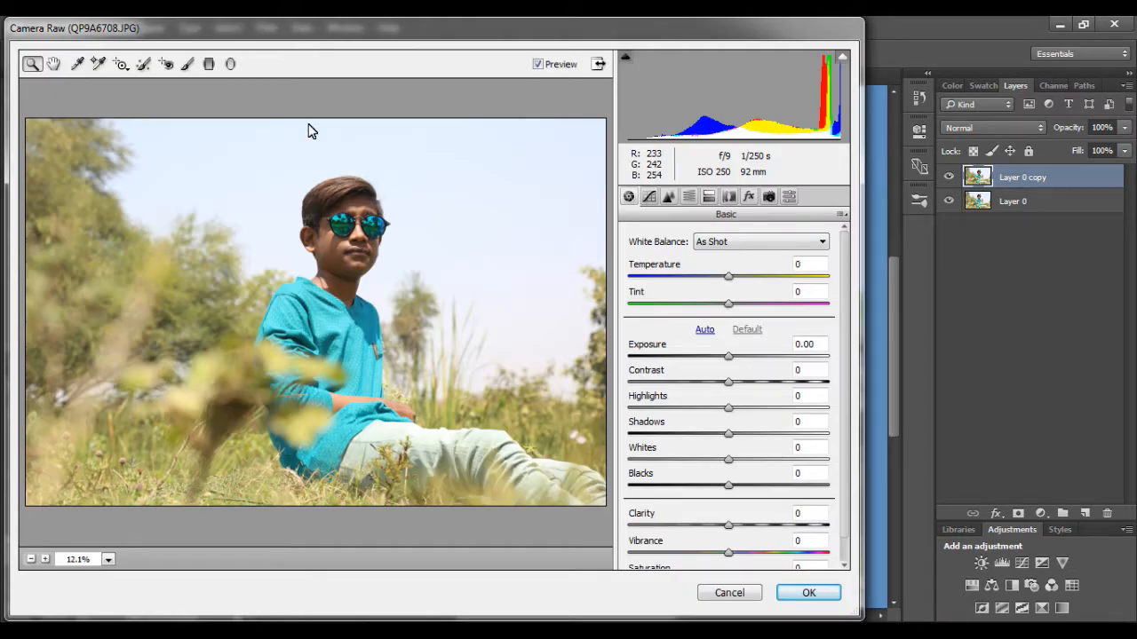
pyautogui.click(729, 198)
pyautogui.moveTo(773, 364); pyautogui.dragTo(835, 364)
pyautogui.moveTo(693, 363); pyautogui.dragTo(797, 363)
pyautogui.moveTo(713, 433); pyautogui.dragTo(631, 433)
pyautogui.moveTo(754, 434); pyautogui.dragTo(657, 433)
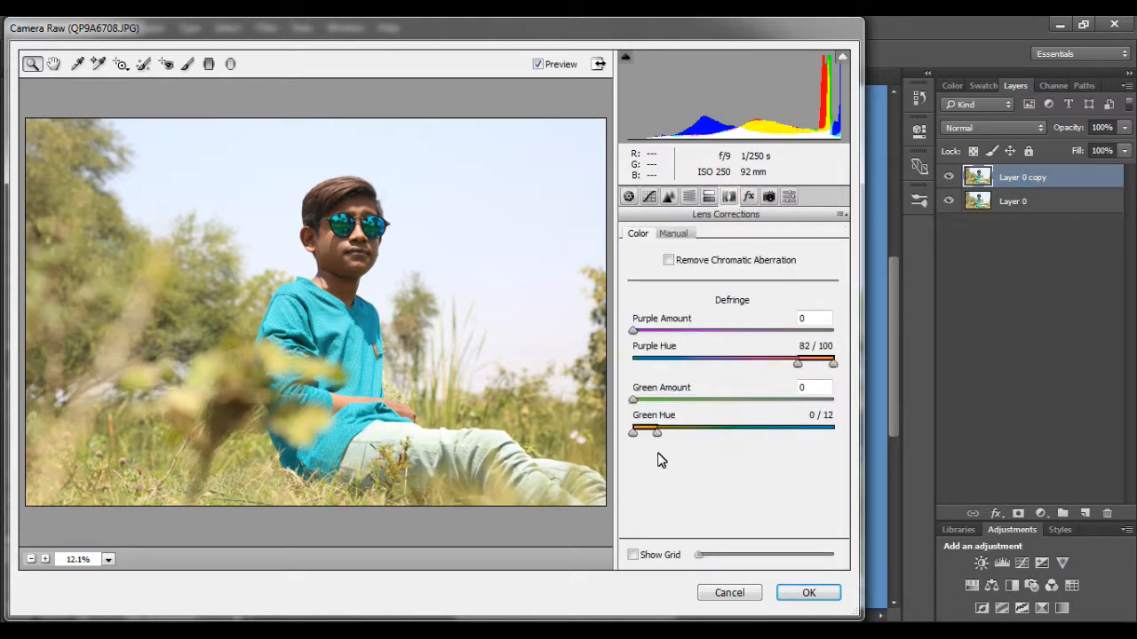
# - Lower the Oranges, Yellows and Greens hue values in the HSL adjustments
pyautogui.click(749, 197)
pyautogui.click(689, 197)
pyautogui.moveTo(734, 342); pyautogui.dragTo(638, 365)
pyautogui.moveTo(733, 370); pyautogui.dragTo(657, 391)
pyautogui.moveTo(732, 397); pyautogui.dragTo(677, 401)
# - Raise the saturation of Oranges and Yellows and lower the saturation of Reds
pyautogui.click(675, 260)
pyautogui.moveTo(733, 343); pyautogui.dragTo(821, 343)
pyautogui.moveTo(736, 314); pyautogui.dragTo(677, 315)
pyautogui.moveTo(733, 369); pyautogui.dragTo(789, 379)
# - Set the luminance of Reds to -78, Oranges to +85 and Yellows to +5, and apply the filter
pyautogui.click(726, 260)
pyautogui.moveTo(733, 343); pyautogui.dragTo(657, 338)
pyautogui.moveTo(734, 370)
pyautogui.mouseDown()
pyautogui.moveTo(685, 382)
pyautogui.moveTo(739, 382)
pyautogui.mouseUp()
pyautogui.moveTo(789, 342); pyautogui.dragTo(817, 340)
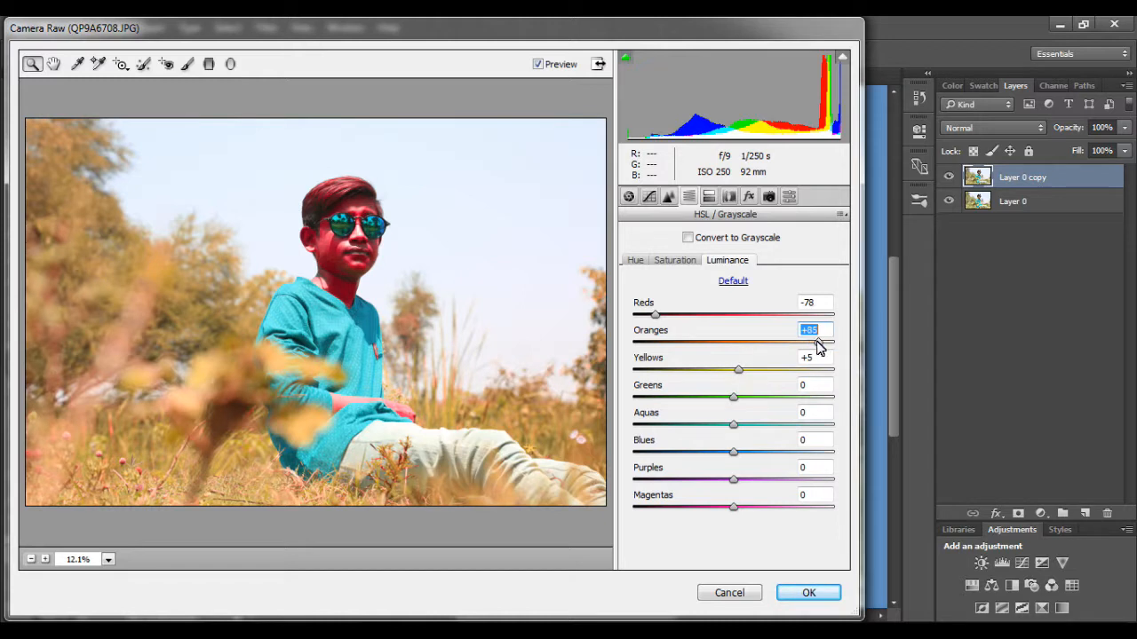
pyautogui.click(675, 259)
pyautogui.click(806, 593)
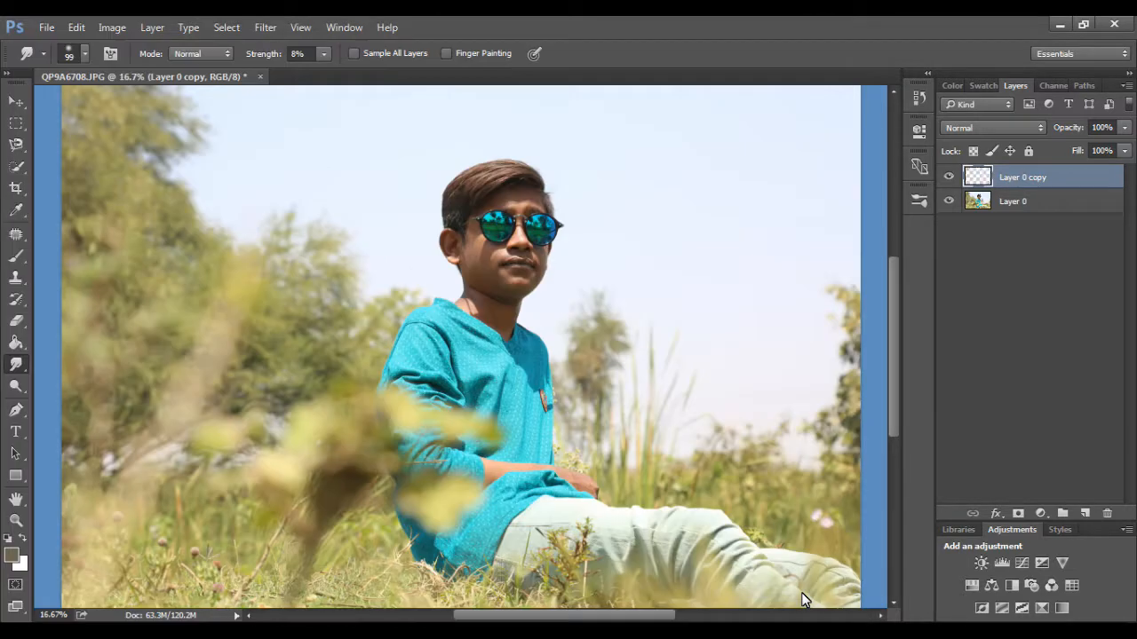
# - Erase the red tint from the boy's face on the upper layer with a 164 px eraser
pyautogui.hotkey('ctrl', '-')
pyautogui.hotkey('ctrl', '+')
pyautogui.hotkey('ctrl', '+')
pyautogui.moveTo(889, 335); pyautogui.dragTo(888, 316)
pyautogui.click(16, 321)
pyautogui.rightClick(495, 209)
pyautogui.click(487, 175)
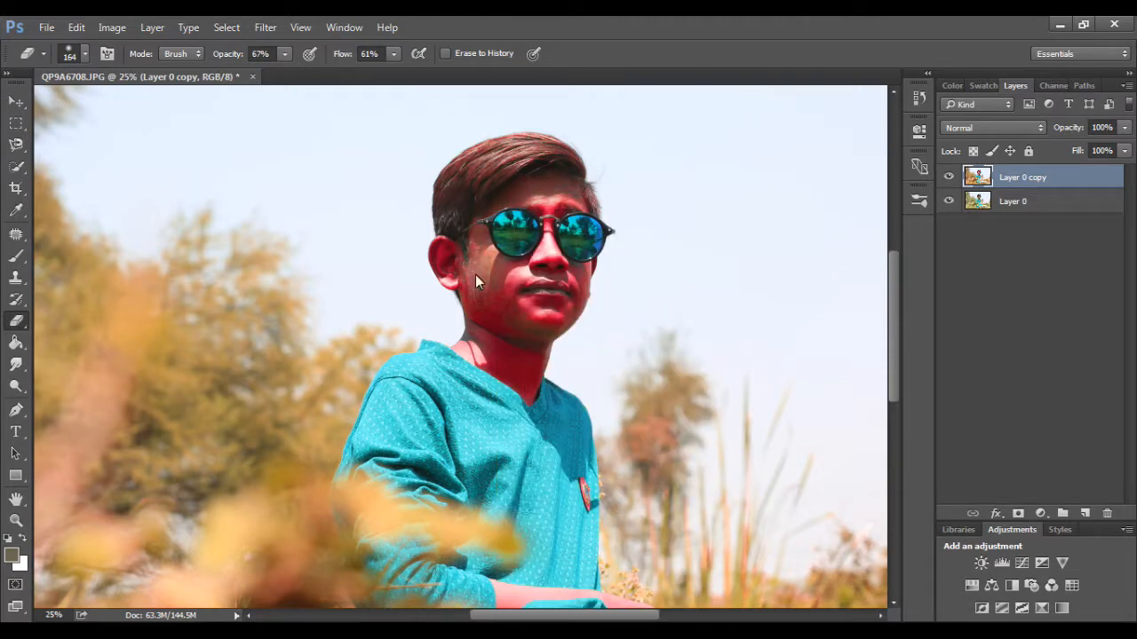
pyautogui.moveTo(459, 257)
pyautogui.mouseDown()
pyautogui.moveTo(479, 293)
pyautogui.moveTo(479, 378)
pyautogui.moveTo(534, 208)
pyautogui.moveTo(559, 188)
pyautogui.moveTo(593, 216)
pyautogui.mouseUp()
# - Enlarge the eraser to 390 px and clear the tint from the rest of the face, neck and forearm
pyautogui.rightClick(525, 333)
pyautogui.click(704, 246)
pyautogui.click(480, 203)
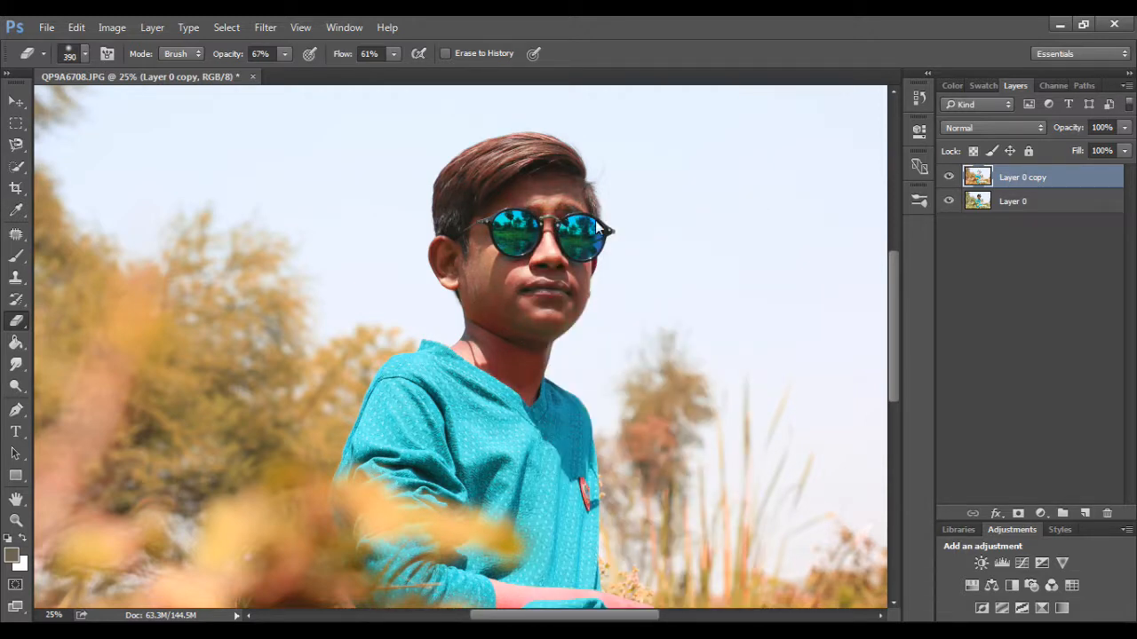
pyautogui.moveTo(897, 308); pyautogui.dragTo(896, 365)
pyautogui.moveTo(505, 414); pyautogui.dragTo(518, 419)
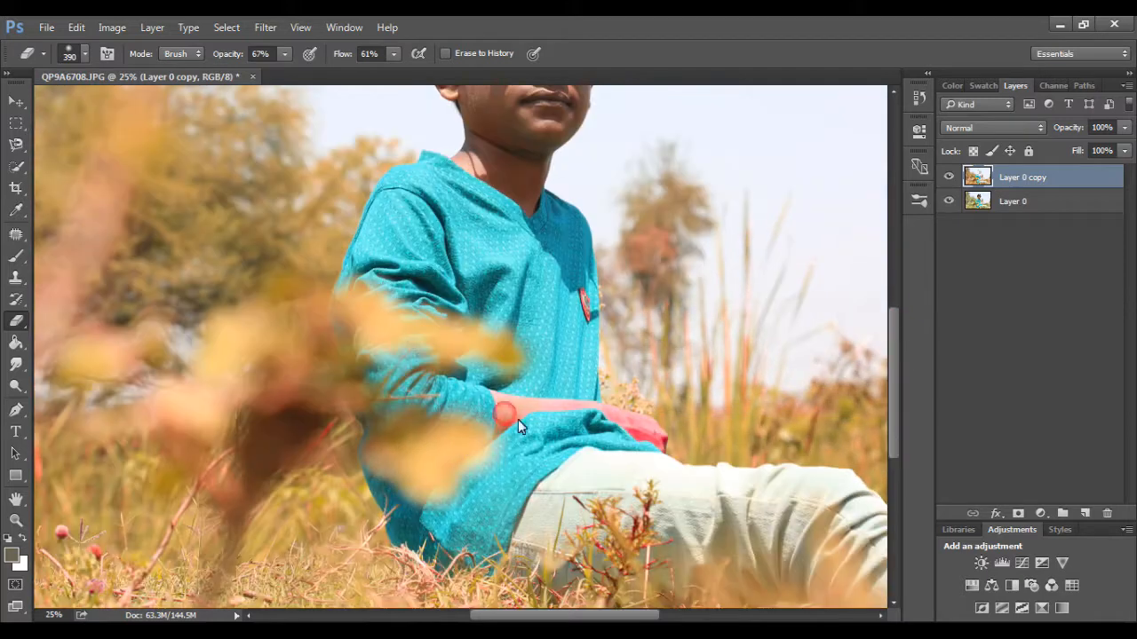
pyautogui.hotkey('ctrl', '-')
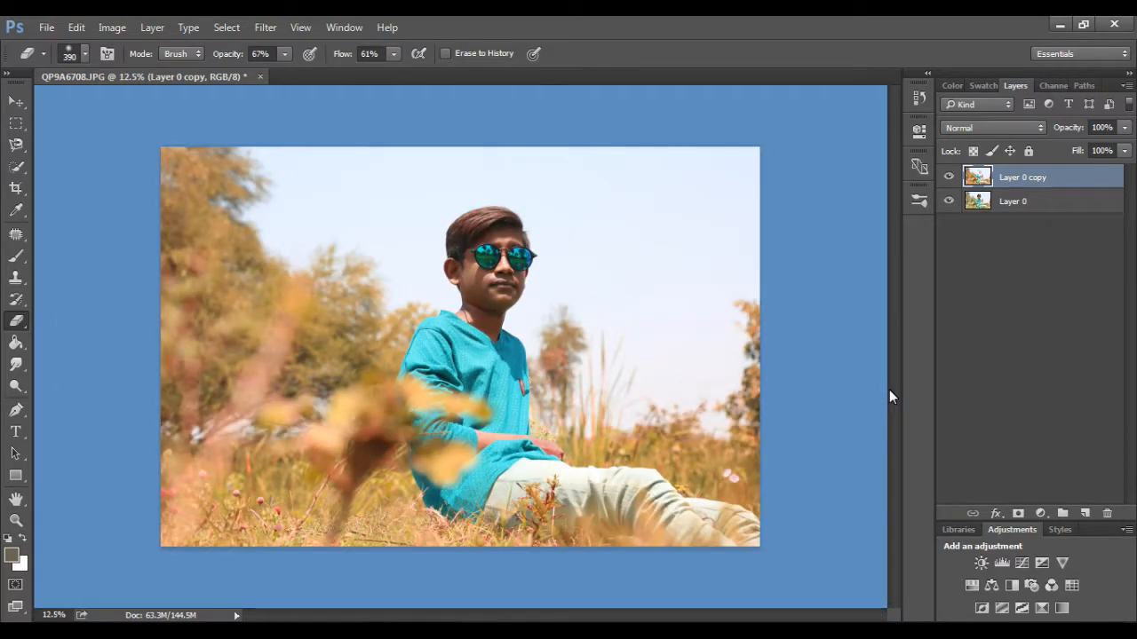
# - Start another Camera Raw filter and push the defringe Purple Hue range to its upper end and the Green Hue range to its lower end
pyautogui.click(264, 27)
pyautogui.click(352, 131)
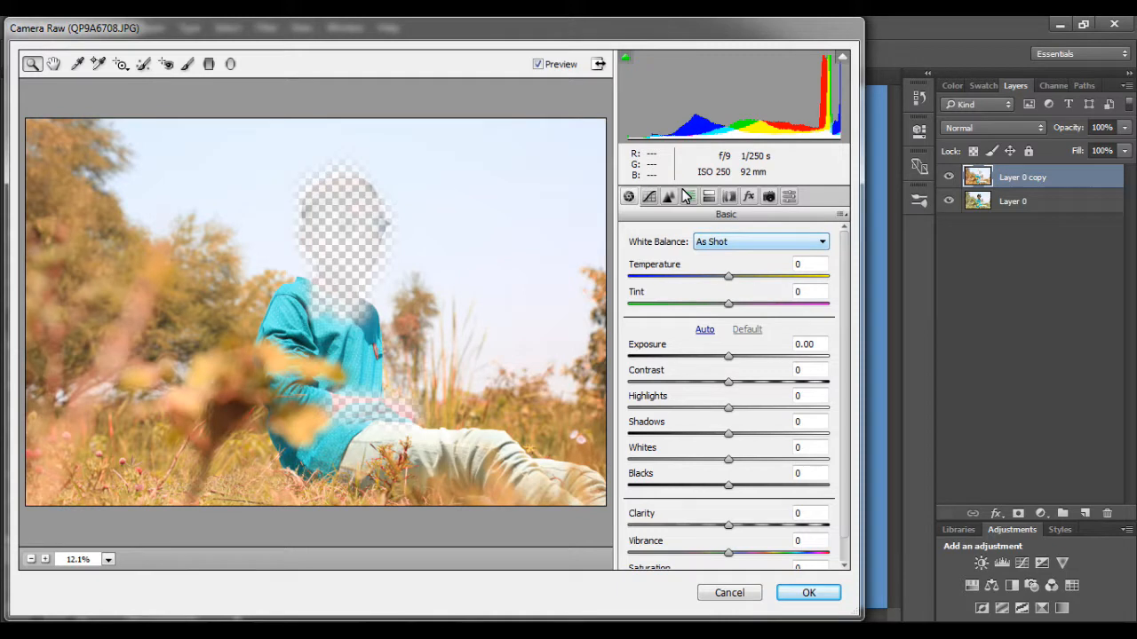
pyautogui.click(728, 196)
pyautogui.moveTo(773, 363); pyautogui.dragTo(835, 366)
pyautogui.moveTo(693, 362); pyautogui.dragTo(799, 361)
pyautogui.moveTo(712, 433); pyautogui.dragTo(631, 436)
pyautogui.moveTo(753, 432); pyautogui.dragTo(653, 436)
# - Set the HSL hue of Oranges to -28, Yellows to -23 and Greens to -68
pyautogui.click(689, 196)
pyautogui.moveTo(734, 342); pyautogui.dragTo(731, 371)
pyautogui.moveTo(678, 342); pyautogui.dragTo(709, 359)
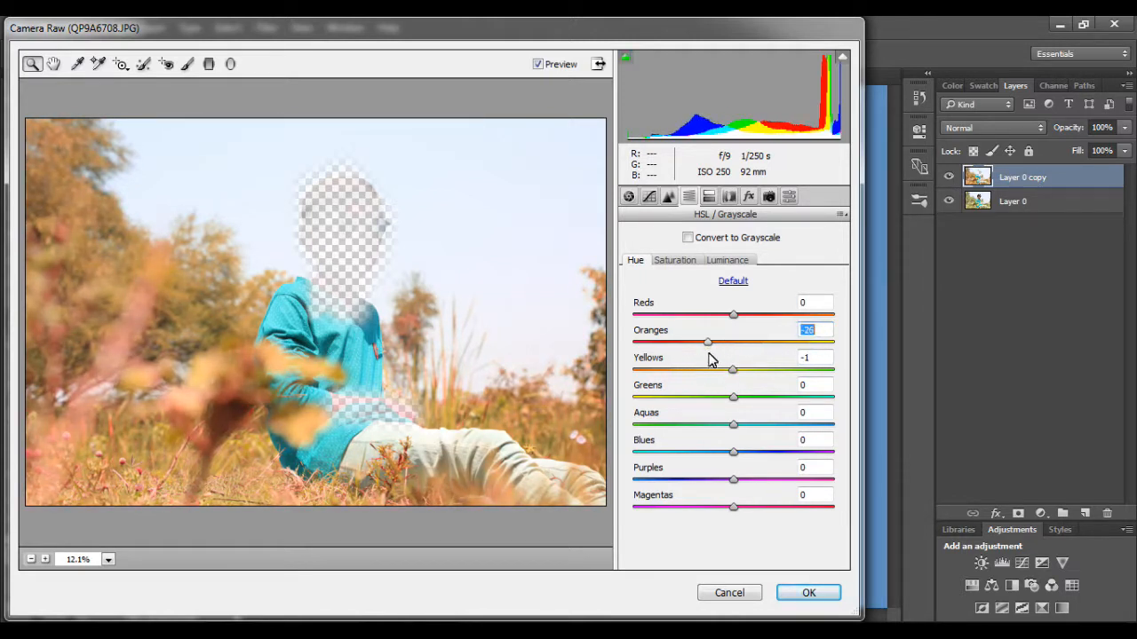
pyautogui.moveTo(730, 399); pyautogui.dragTo(641, 433)
pyautogui.moveTo(731, 370); pyautogui.dragTo(710, 382)
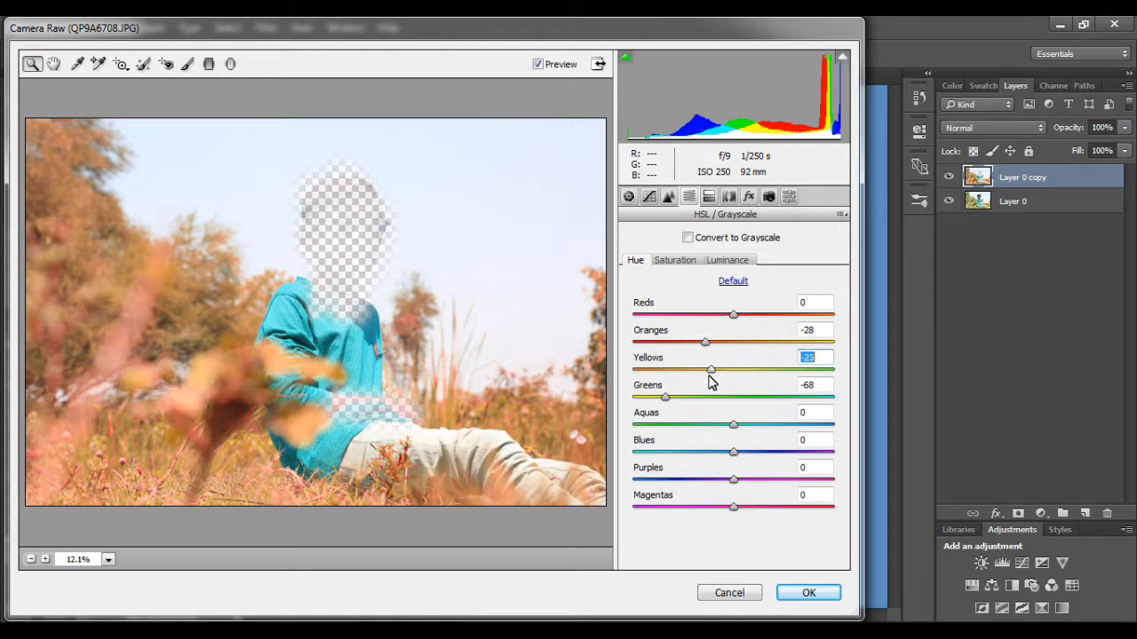
# - Raise the saturation of Oranges and slightly of Yellows, and reduce the saturation of Greens and Aquas
pyautogui.click(675, 260)
pyautogui.moveTo(734, 342); pyautogui.dragTo(774, 347)
pyautogui.moveTo(732, 397); pyautogui.dragTo(649, 411)
pyautogui.moveTo(733, 370); pyautogui.dragTo(743, 371)
pyautogui.moveTo(733, 424); pyautogui.dragTo(708, 437)
# - Increase the luminance of Oranges and apply the Camera Raw filter
pyautogui.click(727, 260)
pyautogui.moveTo(732, 342); pyautogui.dragTo(766, 357)
pyautogui.click(810, 593)
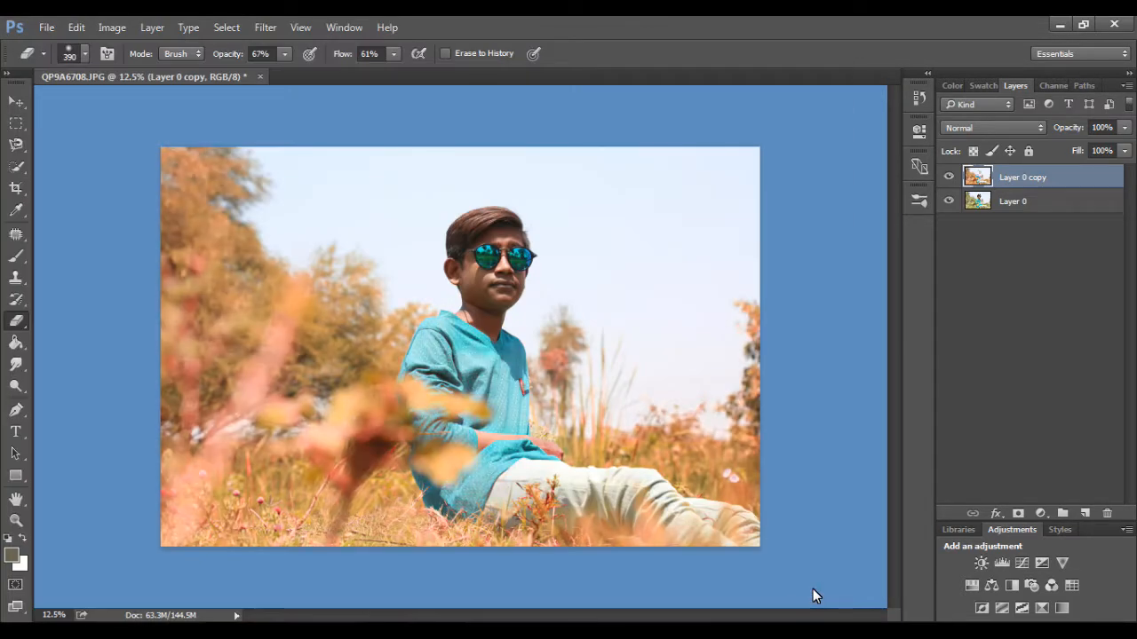
# - Merge the two layers and duplicate the merged layer as Layer 0 copy 2
pyautogui.hotkey('ctrl', '+')
pyautogui.keyDown('ctrl'); pyautogui.click(991, 203); pyautogui.keyUp('ctrl')
pyautogui.rightClick(991, 202)
pyautogui.click(825, 573)
pyautogui.rightClick(1013, 178)
pyautogui.click(838, 177)
pyautogui.press('Return')
# - Select the Brush tool and set its opacity to 24% and flow to 23%
pyautogui.click(264, 27)
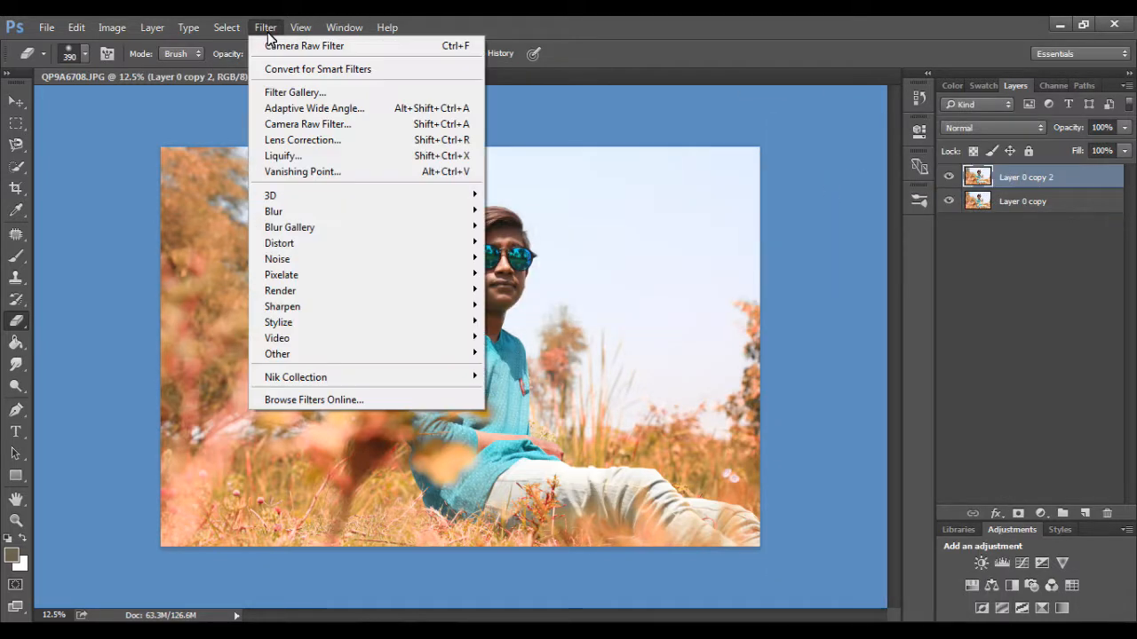
pyautogui.click(747, 299)
pyautogui.click(16, 255)
pyautogui.click(349, 54)
pyautogui.moveTo(346, 72); pyautogui.dragTo(320, 72)
pyautogui.click(349, 54)
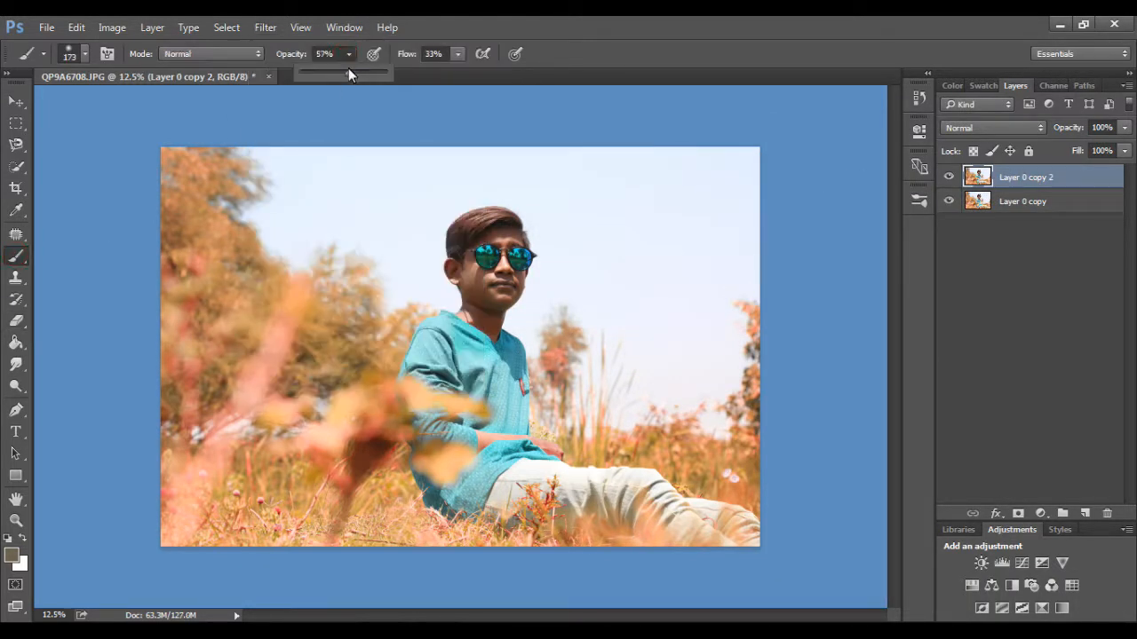
pyautogui.click(459, 54)
# - Set the foreground colour to light blue 86c3cc
pyautogui.click(11, 555)
pyautogui.click(908, 234)
pyautogui.click(749, 174)
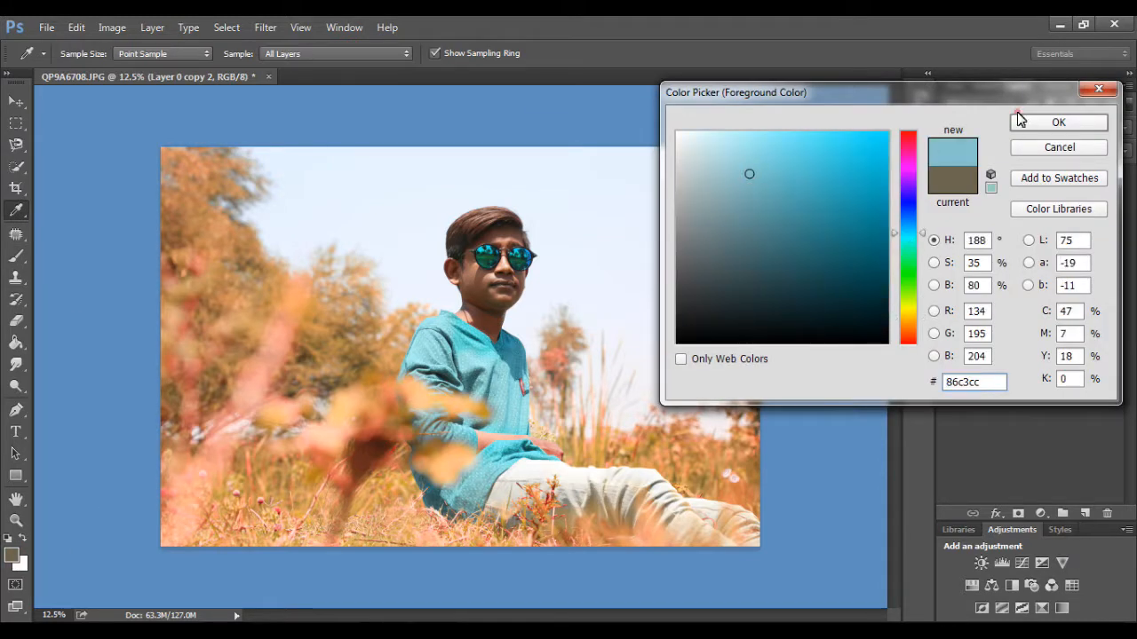
pyautogui.click(1019, 119)
# - Try painting light blue strokes over the sky with different brush sizes, undoing each stroke
pyautogui.rightClick(499, 194)
pyautogui.click(660, 238)
pyautogui.click(350, 199)
pyautogui.moveTo(312, 207); pyautogui.dragTo(369, 236)
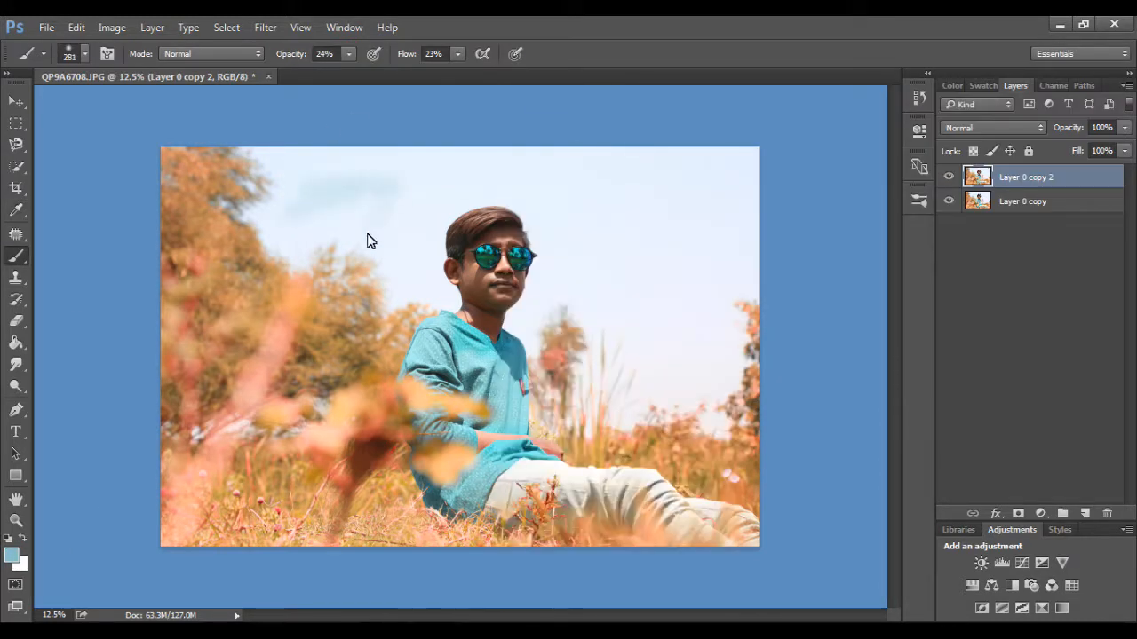
pyautogui.hotkey('ctrl', 'z')
pyautogui.rightClick(374, 210)
pyautogui.moveTo(654, 206)
pyautogui.mouseDown()
pyautogui.moveTo(640, 236)
pyautogui.moveTo(644, 341)
pyautogui.mouseUp()
pyautogui.hotkey('ctrl', 'z')
pyautogui.rightClick(645, 341)
pyautogui.moveTo(820, 250); pyautogui.dragTo(827, 250)
pyautogui.moveTo(575, 197)
pyautogui.mouseDown()
pyautogui.moveTo(621, 145)
pyautogui.moveTo(724, 280)
pyautogui.mouseUp()
pyautogui.hotkey('ctrl', 'z')
# - Paint the sky around the boy light blue, enlarging the brush to 1163 px
pyautogui.rightClick(728, 281)
pyautogui.moveTo(907, 251); pyautogui.dragTo(914, 250)
pyautogui.click(670, 240)
pyautogui.click(571, 268)
pyautogui.rightClick(573, 270)
pyautogui.moveTo(759, 251); pyautogui.dragTo(756, 250)
pyautogui.moveTo(693, 198)
pyautogui.mouseDown()
pyautogui.moveTo(745, 153)
pyautogui.moveTo(708, 293)
pyautogui.mouseUp()
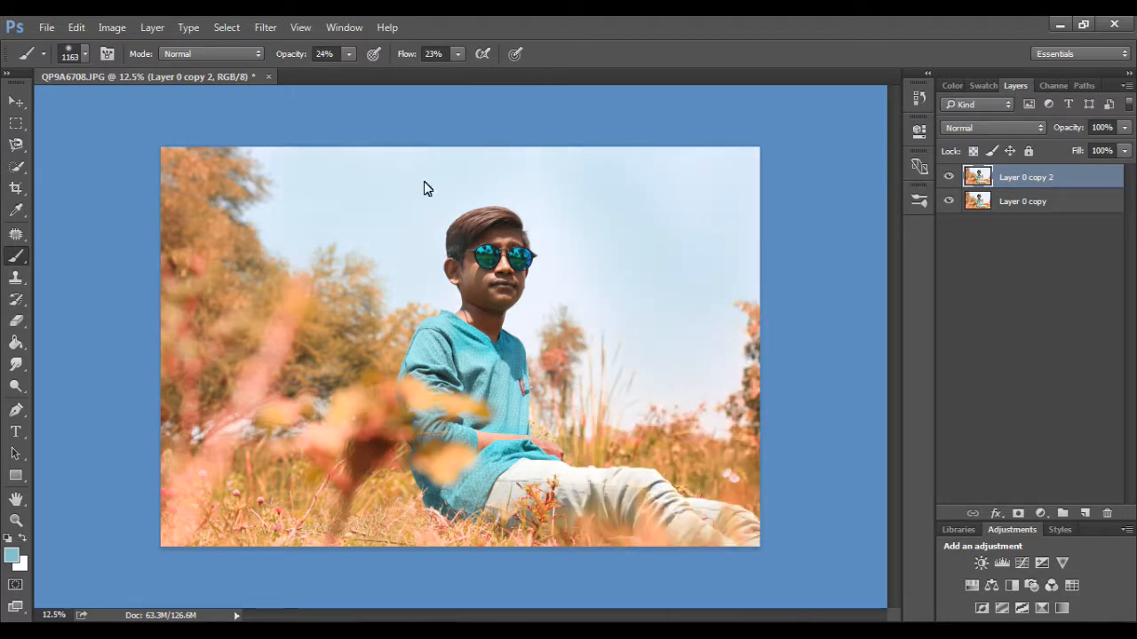
# - Start the Camera Raw filter, raise the hue of Aquas and Greens, and lower the hue of Blues and Purples
pyautogui.click(265, 26)
pyautogui.click(304, 130)
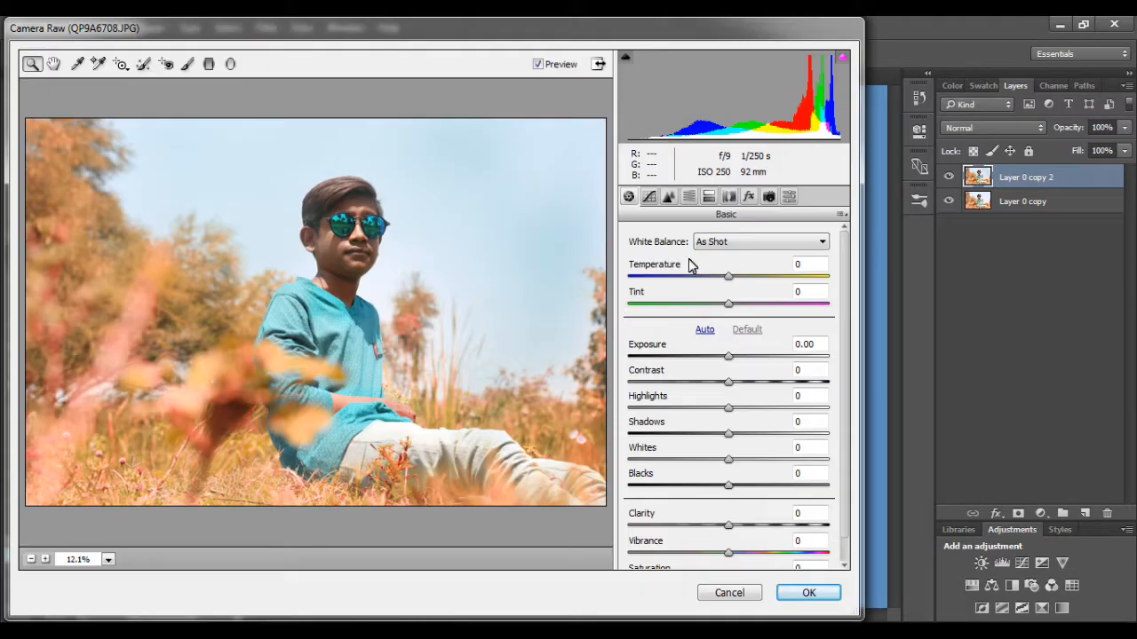
pyautogui.moveTo(728, 277)
pyautogui.mouseDown()
pyautogui.moveTo(699, 276)
pyautogui.moveTo(751, 278)
pyautogui.moveTo(729, 279)
pyautogui.mouseUp()
pyautogui.click(689, 196)
pyautogui.moveTo(736, 426)
pyautogui.mouseDown()
pyautogui.moveTo(653, 435)
pyautogui.moveTo(741, 427)
pyautogui.mouseUp()
pyautogui.moveTo(733, 452); pyautogui.dragTo(629, 455)
pyautogui.moveTo(732, 481); pyautogui.dragTo(642, 481)
pyautogui.moveTo(740, 426); pyautogui.dragTo(836, 426)
pyautogui.moveTo(733, 399); pyautogui.dragTo(837, 398)
# - Raise the saturation of Aquas and Blues, slightly increase the luminance of Aquas, and apply the filter
pyautogui.click(679, 261)
pyautogui.moveTo(735, 427); pyautogui.dragTo(825, 425)
pyautogui.moveTo(734, 452); pyautogui.dragTo(830, 453)
pyautogui.click(727, 260)
pyautogui.moveTo(733, 426); pyautogui.dragTo(743, 466)
pyautogui.click(793, 594)
# - Undo the Camera Raw adjustment and reapply the last-used Camera Raw filter to the upper layer
pyautogui.hotkey('ctrl', 'z')
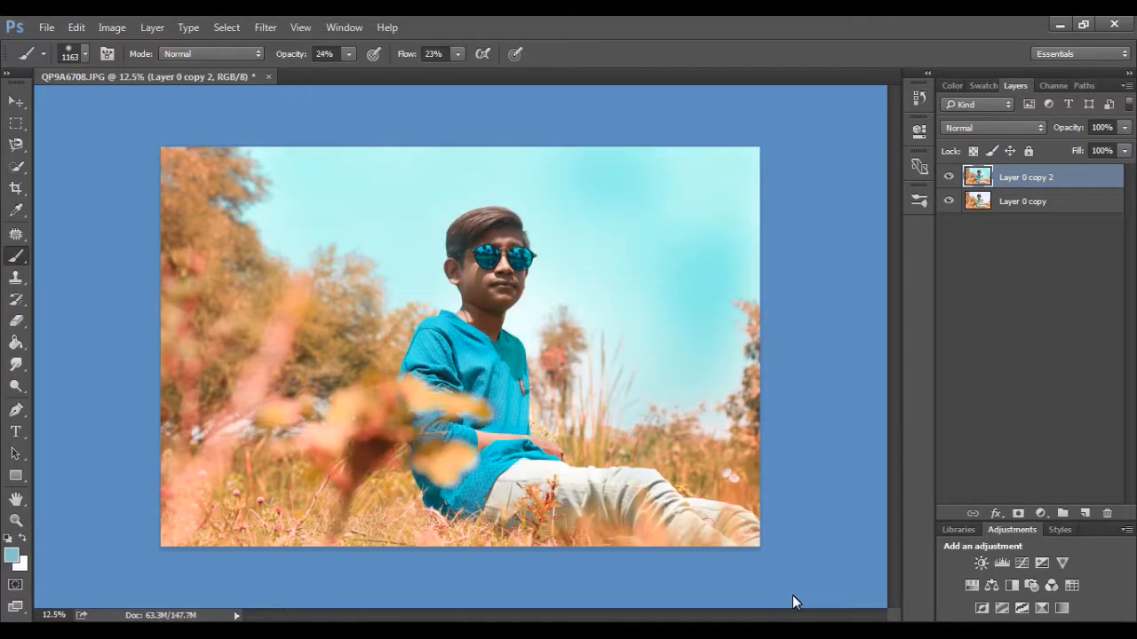
pyautogui.hotkey('ctrl', 'z')
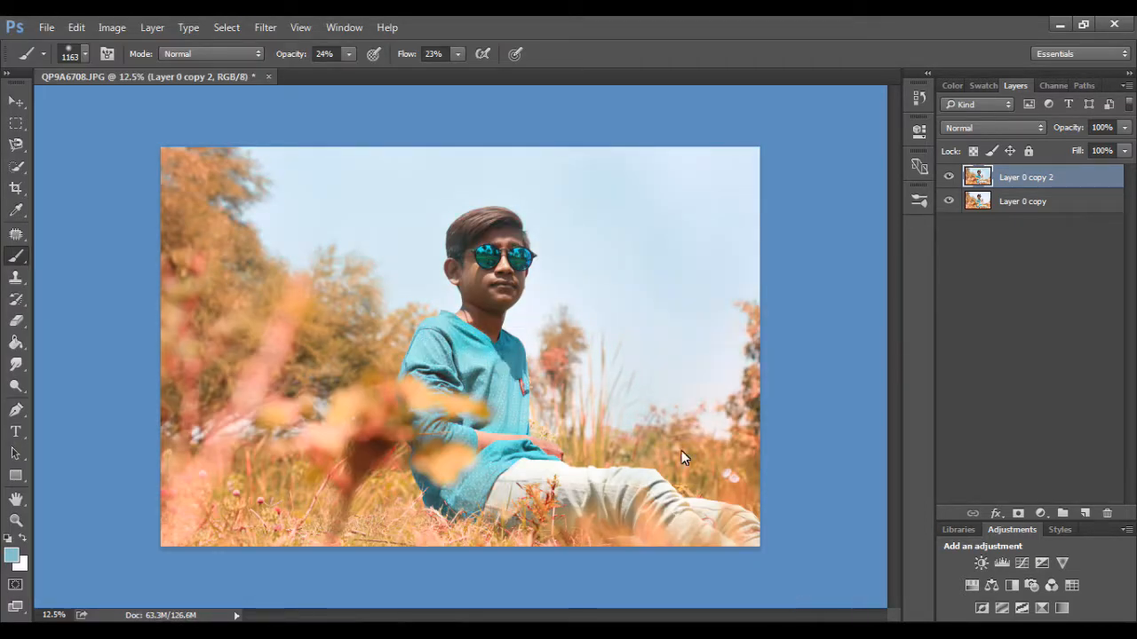
pyautogui.click(266, 26)
pyautogui.click(291, 42)
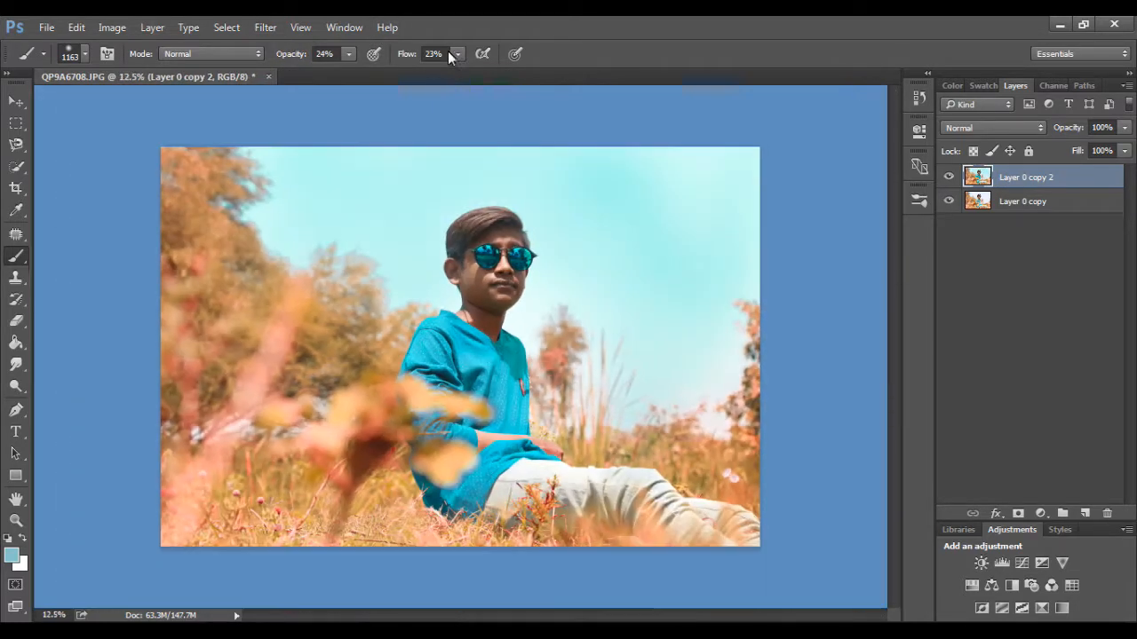
# - Erase the new colour adjustment over the seated boy with a 390 px eraser
pyautogui.press('e')
pyautogui.rightClick(358, 336)
pyautogui.click(638, 499)
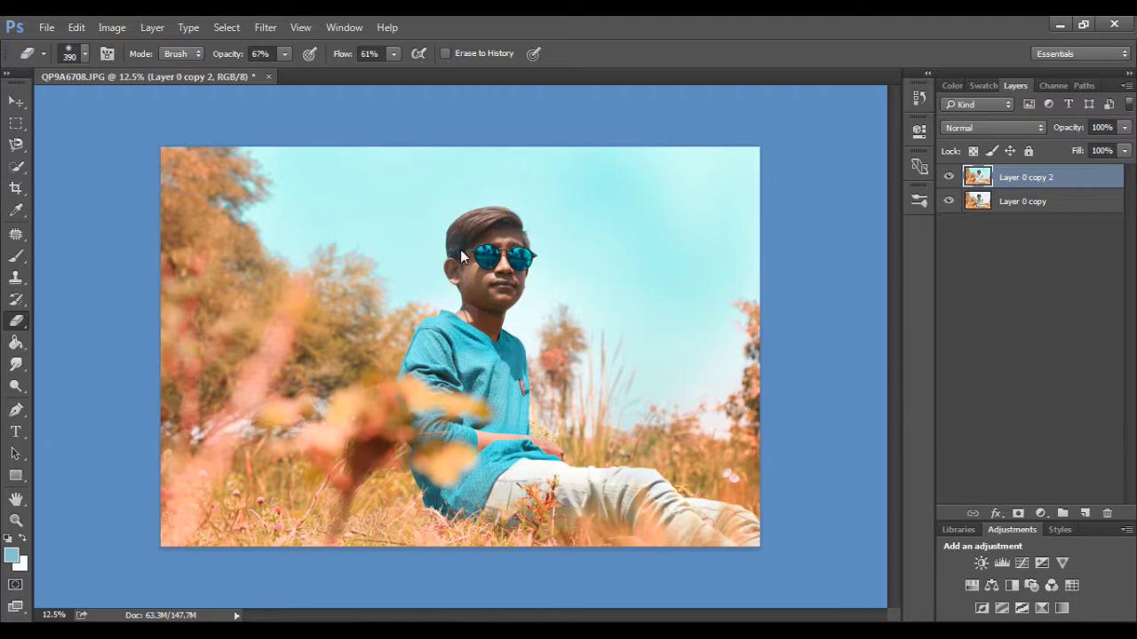
# - Merge both layers and duplicate the result as Layer 0 copy 3
pyautogui.keyDown('ctrl'); pyautogui.click(1025, 202); pyautogui.keyUp('ctrl')
pyautogui.rightClick(1022, 202)
pyautogui.click(848, 573)
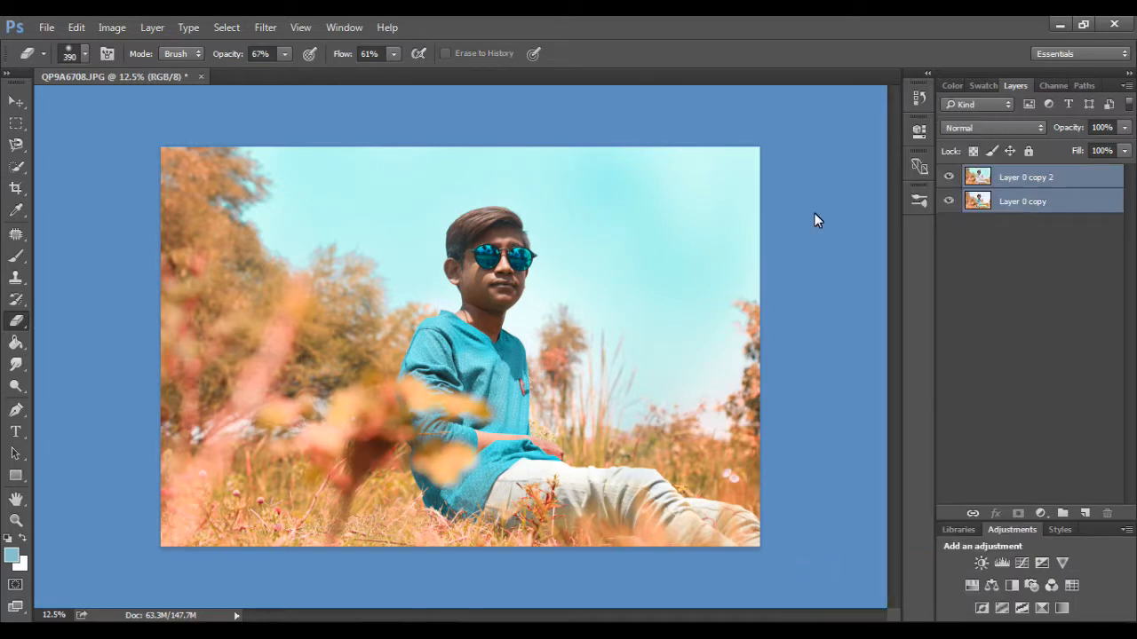
pyautogui.rightClick(1005, 177)
pyautogui.click(850, 180)
pyautogui.click(713, 208)
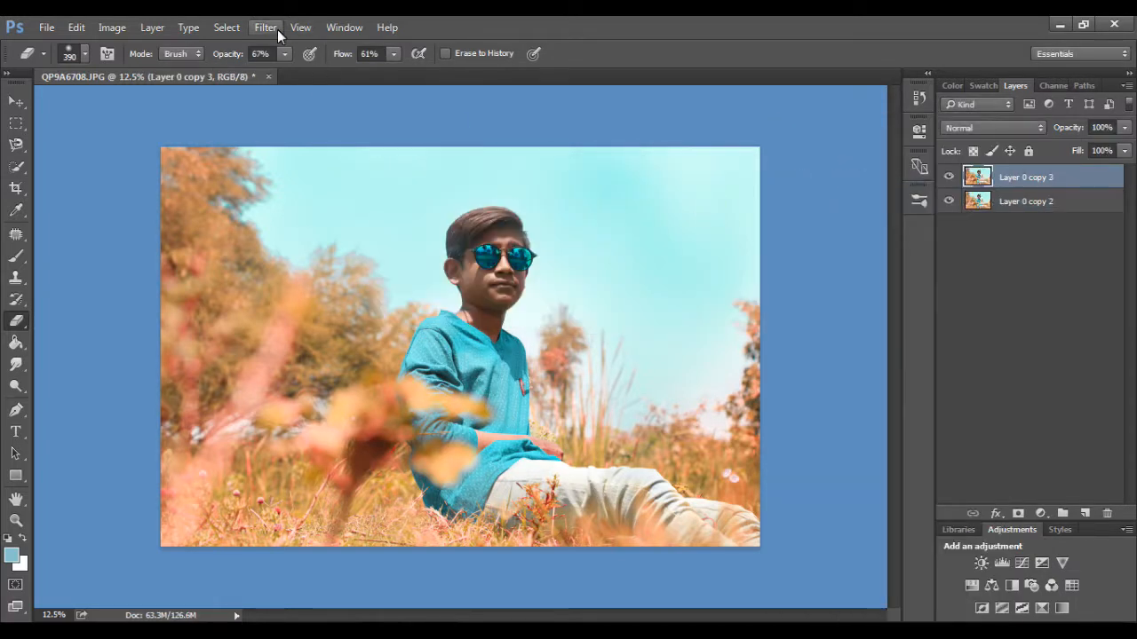
# - Apply a Box Blur filter to the duplicated upper layer
pyautogui.click(265, 27)
pyautogui.moveTo(444, 215)
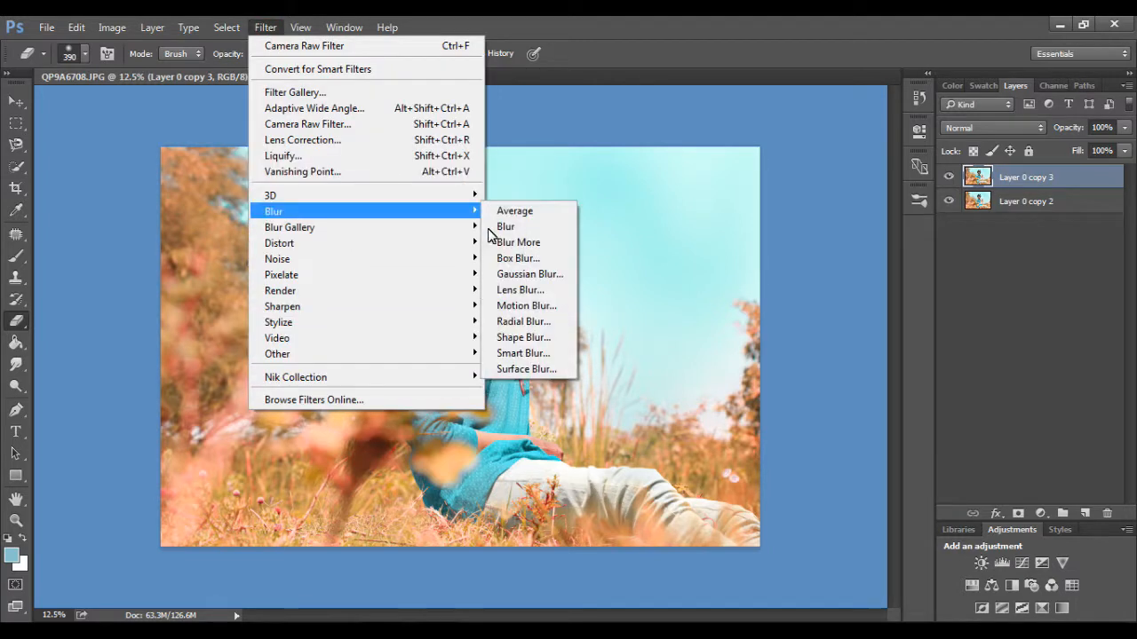
pyautogui.click(503, 258)
pyautogui.click(925, 167)
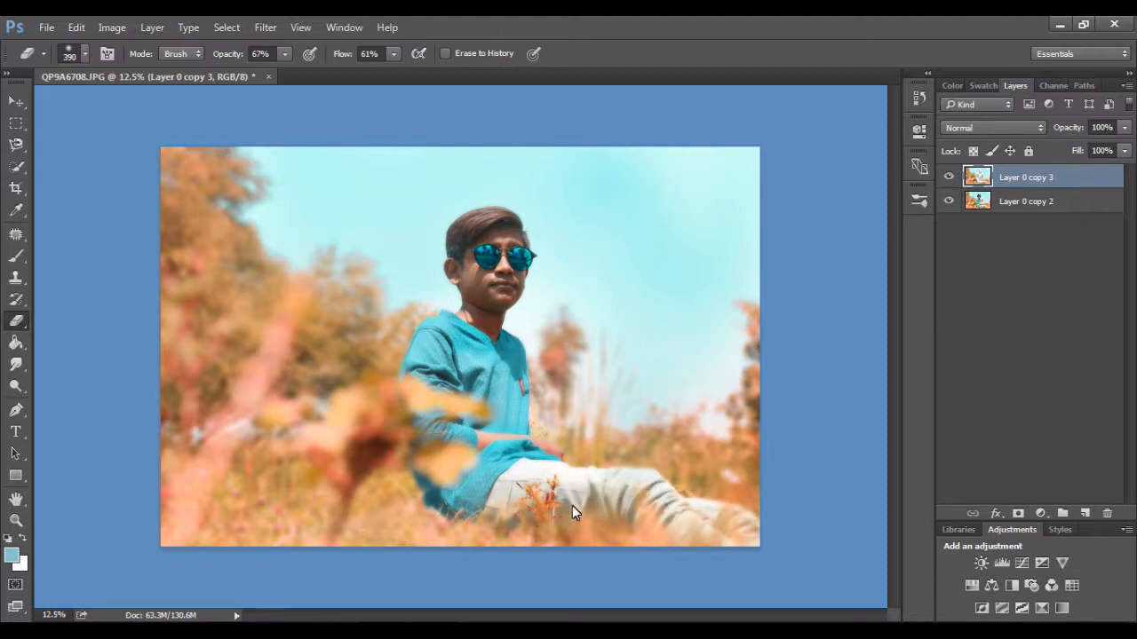
# - Step back the last two eraser strokes on the blurred layer
pyautogui.hotkey('ctrl', 'alt', 'z')
pyautogui.hotkey('ctrl', 'alt', 'z')
# - Start the Camera Raw filter on the blurred layer and set the defringe Purple Hue to 90/100 and Green Hue to 0/10
pyautogui.click(266, 27)
pyautogui.click(319, 124)
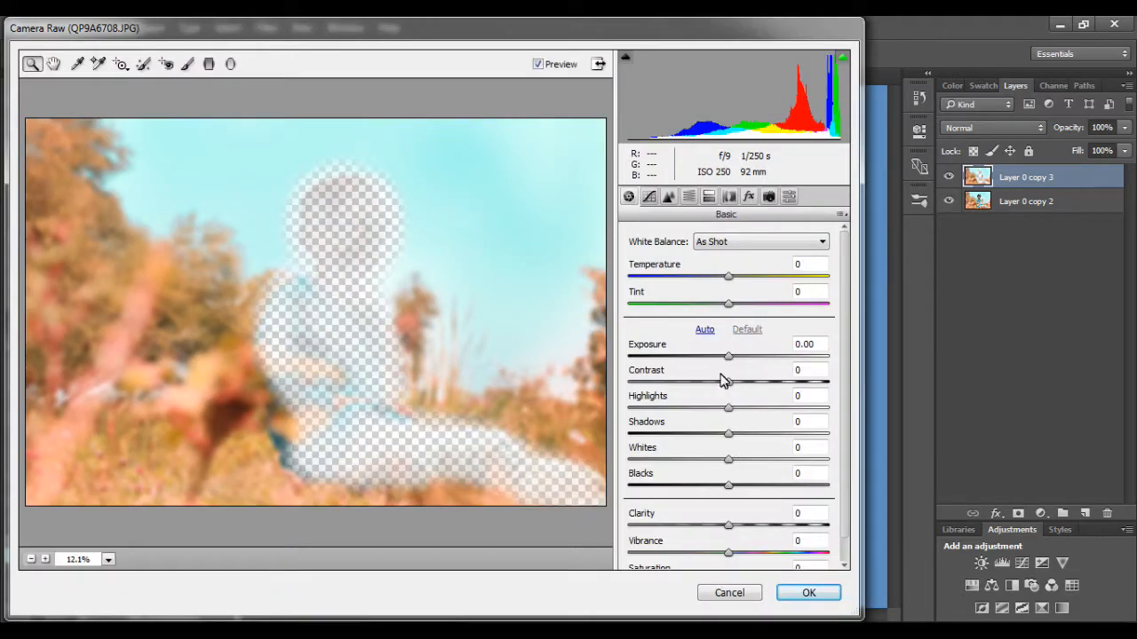
pyautogui.click(724, 381)
pyautogui.click(728, 435)
pyautogui.moveTo(728, 357); pyautogui.dragTo(834, 364)
pyautogui.click(689, 197)
pyautogui.click(730, 197)
pyautogui.moveTo(693, 364); pyautogui.dragTo(814, 366)
pyautogui.moveTo(712, 432); pyautogui.dragTo(591, 432)
pyautogui.moveTo(753, 432); pyautogui.dragTo(636, 461)
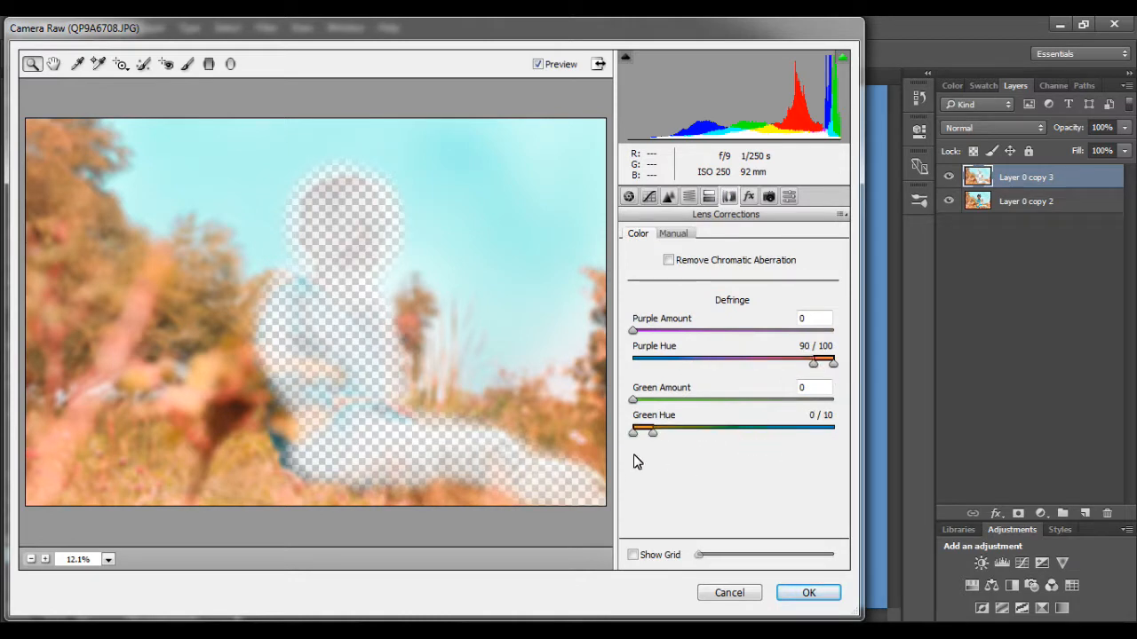
# - Set the HSL hues to Oranges +2, Yellows -46, Greens -63 and Aquas -42, and apply the Camera Raw filter
pyautogui.click(690, 196)
pyautogui.moveTo(734, 342); pyautogui.dragTo(746, 428)
pyautogui.click(747, 197)
pyautogui.click(689, 196)
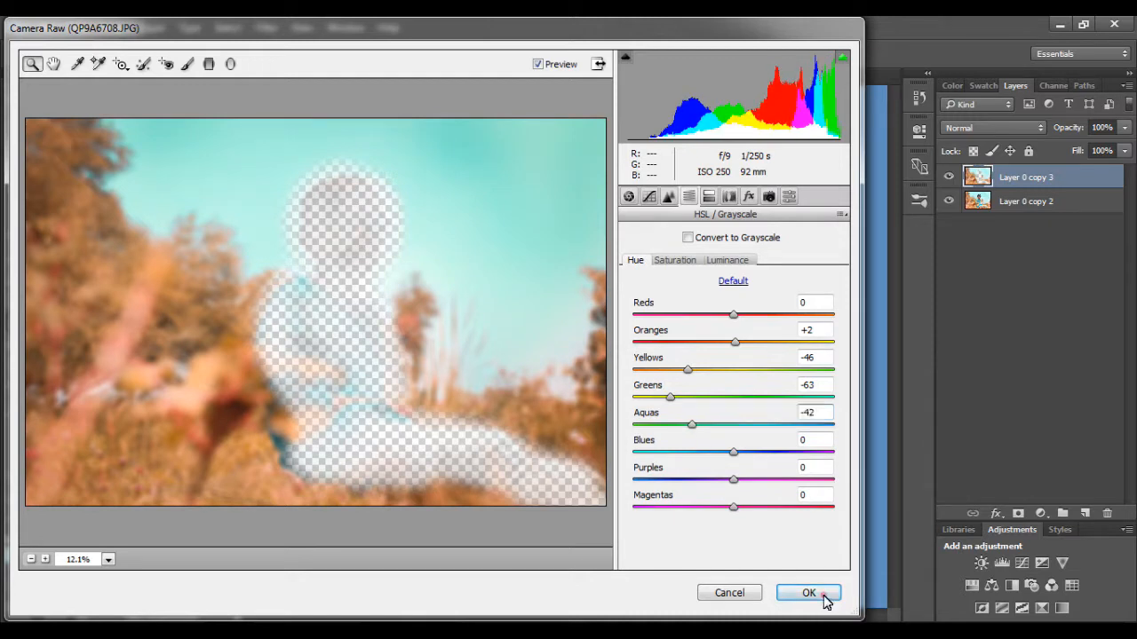
pyautogui.click(807, 593)
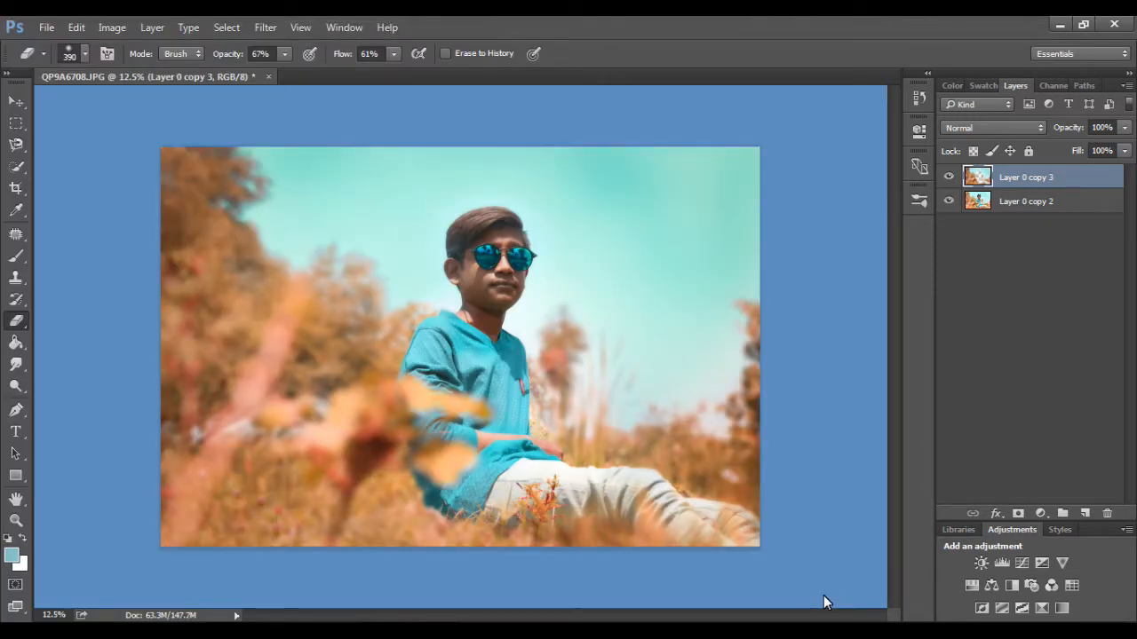
# - Merge the blurred layer with Layer 0 copy 2 and duplicate the result as Layer 0 copy 4
pyautogui.keyDown('ctrl'); pyautogui.click(1010, 201); pyautogui.keyUp('ctrl')
pyautogui.rightClick(1010, 200)
pyautogui.click(839, 573)
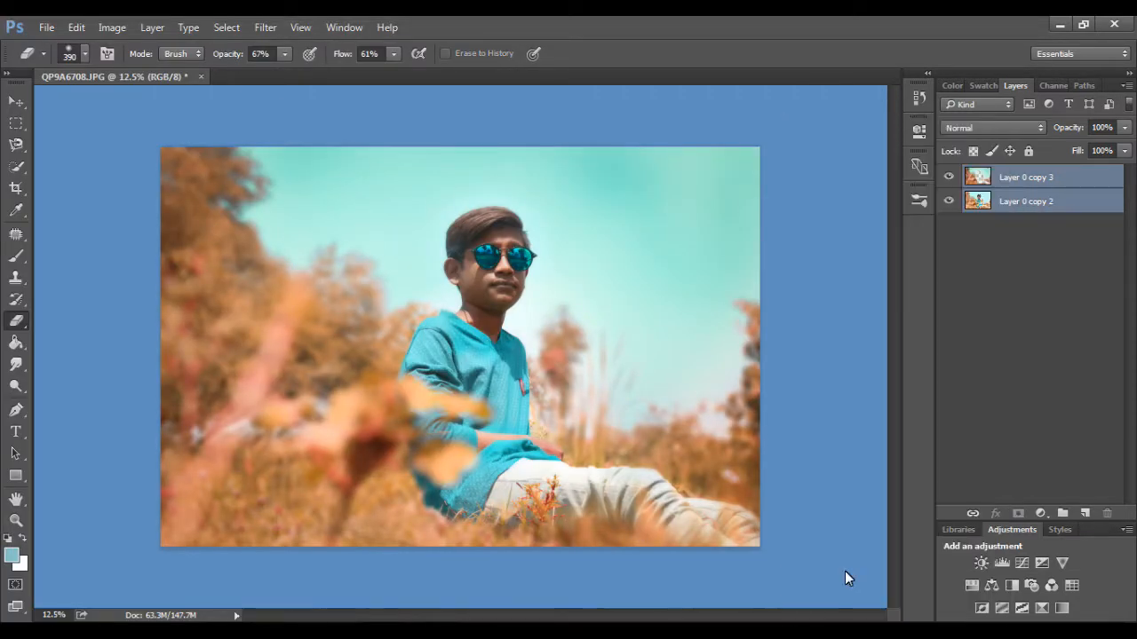
pyautogui.rightClick(1008, 177)
pyautogui.click(884, 185)
pyautogui.click(706, 205)
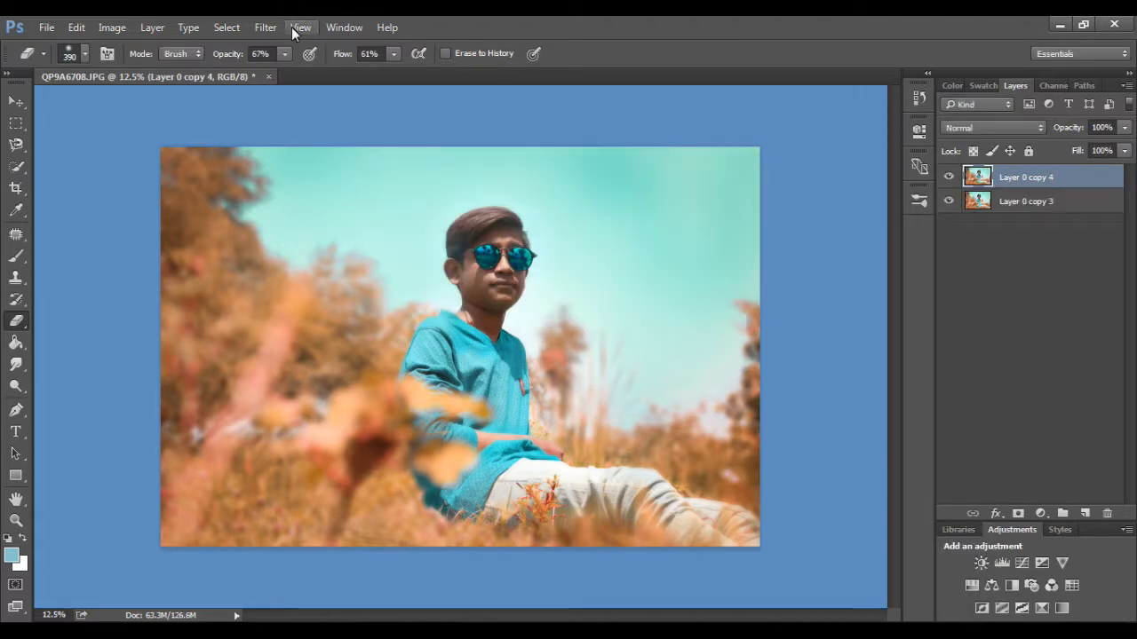
# - Start the Viveza 2 filter on Layer 0 copy 4 and brighten the forehead with a control point
pyautogui.click(266, 27)
pyautogui.moveTo(478, 380)
pyautogui.click(501, 484)
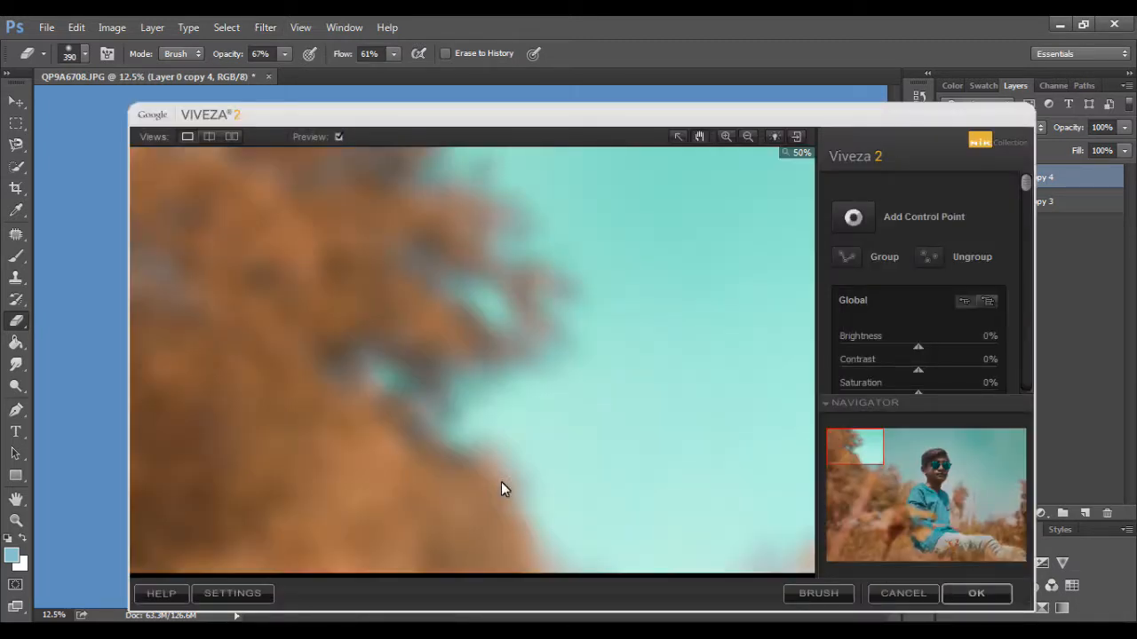
pyautogui.moveTo(742, 425); pyautogui.dragTo(193, 251)
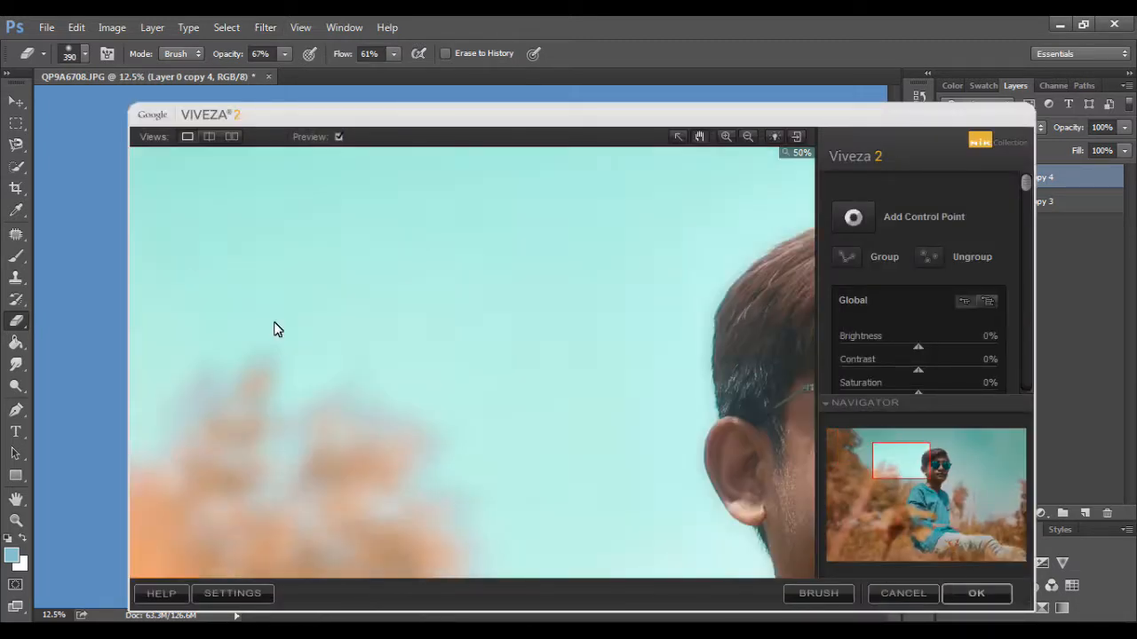
pyautogui.moveTo(802, 490); pyautogui.dragTo(577, 422)
pyautogui.click(852, 217)
pyautogui.click(575, 238)
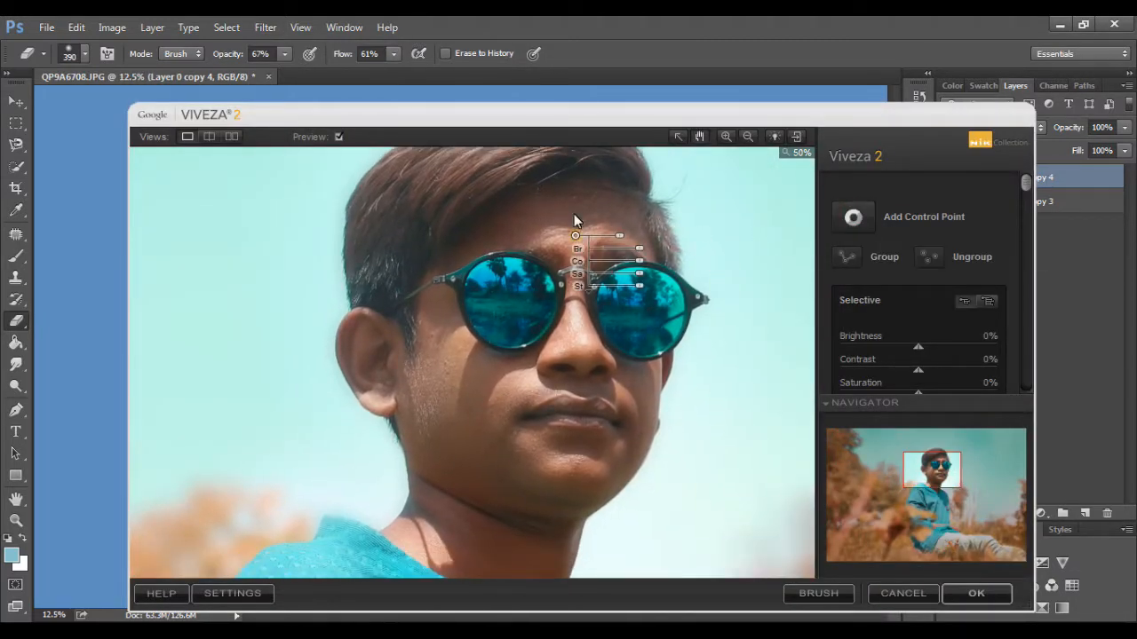
pyautogui.moveTo(918, 345); pyautogui.dragTo(940, 344)
# - Add a control point on the cheek, raise its brightness to 23% and apply the Viveza 2 filter
pyautogui.click(452, 409)
pyautogui.moveTo(708, 516); pyautogui.dragTo(690, 409)
pyautogui.click(853, 217)
pyautogui.click(502, 448)
pyautogui.moveTo(918, 346); pyautogui.dragTo(936, 345)
pyautogui.moveTo(719, 325); pyautogui.dragTo(724, 457)
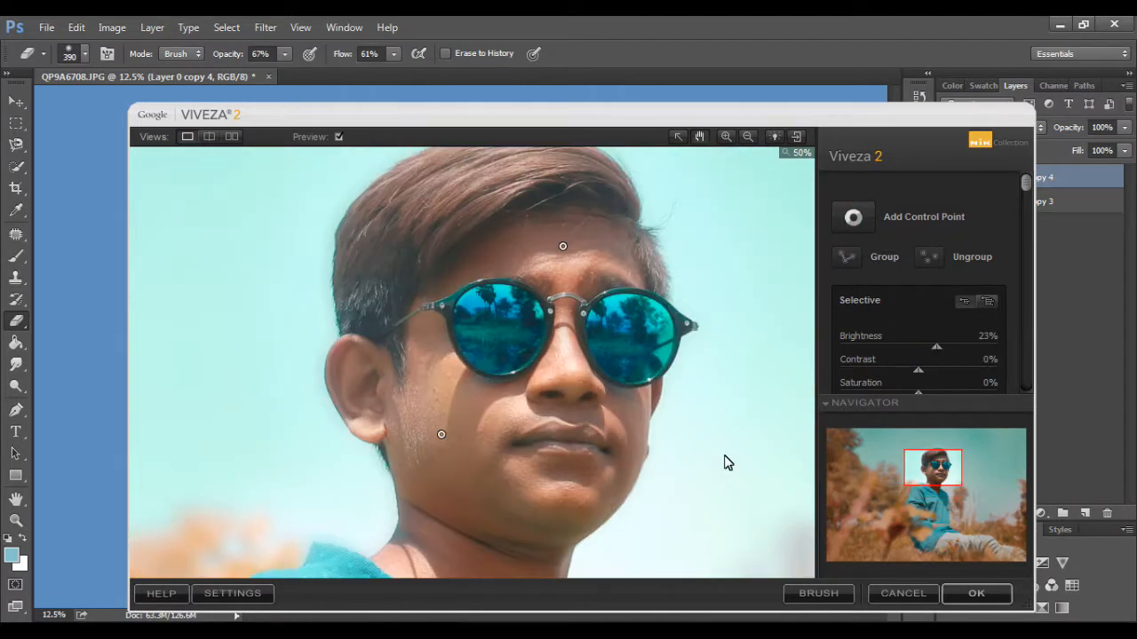
pyautogui.click(980, 598)
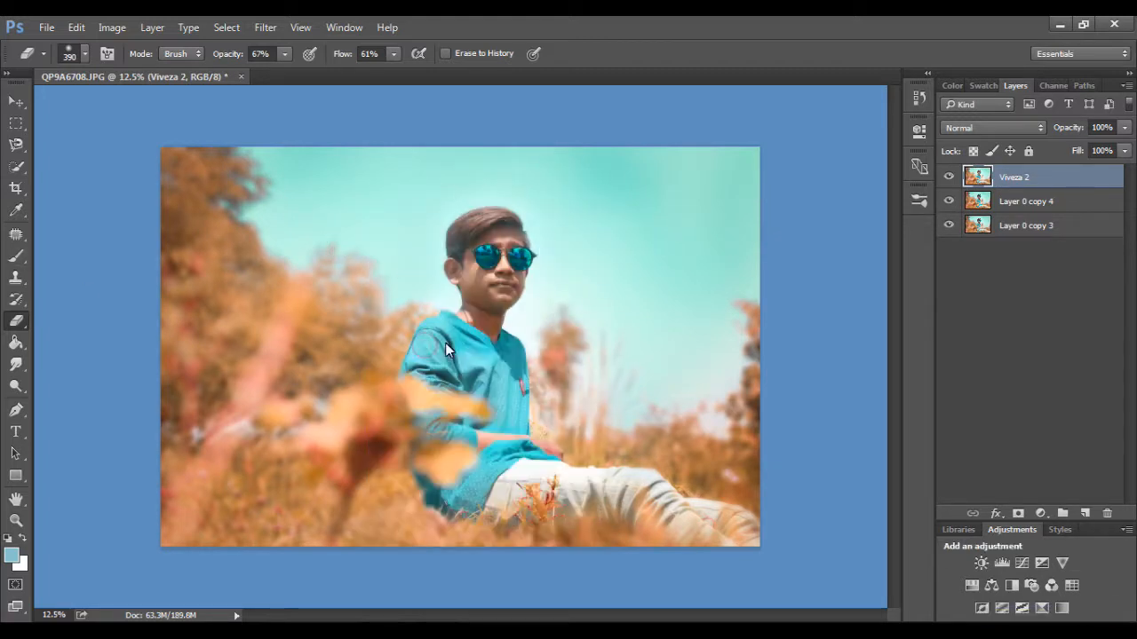
# - Set up the Smudge tool with a soft 185 px brush for retouching the face
pyautogui.hotkey('ctrl', '+')
pyautogui.hotkey('ctrl', '+')
pyautogui.hotkey('ctrl', '+')
pyautogui.hotkey('ctrl', '+')
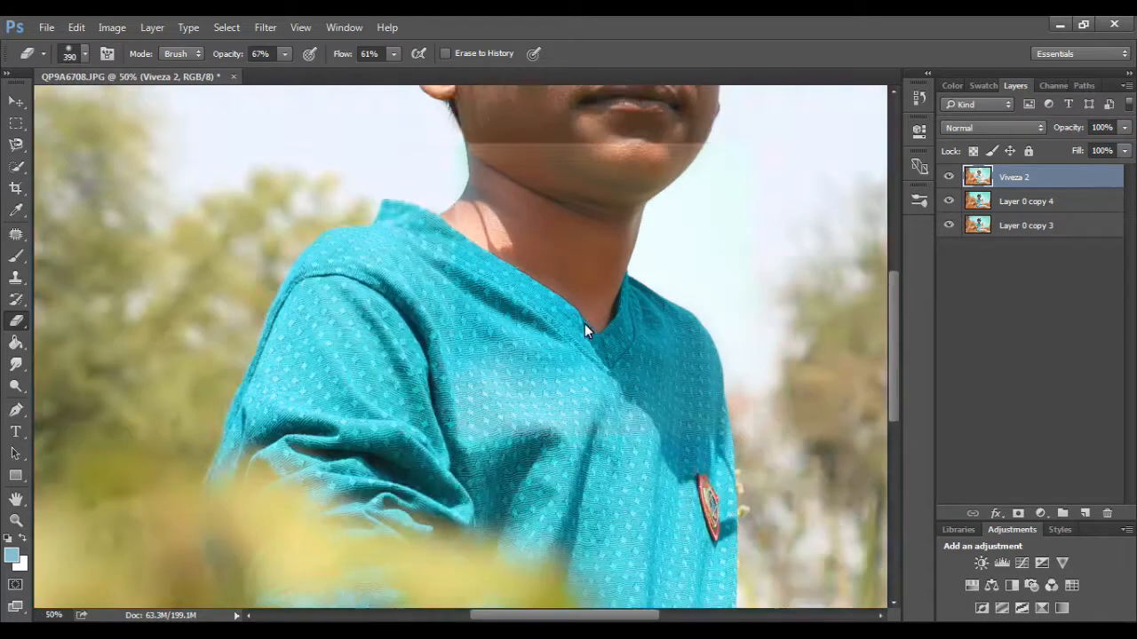
pyautogui.moveTo(894, 343); pyautogui.dragTo(886, 275)
pyautogui.click(16, 364)
pyautogui.rightClick(286, 213)
pyautogui.click(497, 229)
pyautogui.click(621, 589)
pyautogui.click(563, 275)
pyautogui.click(307, 333)
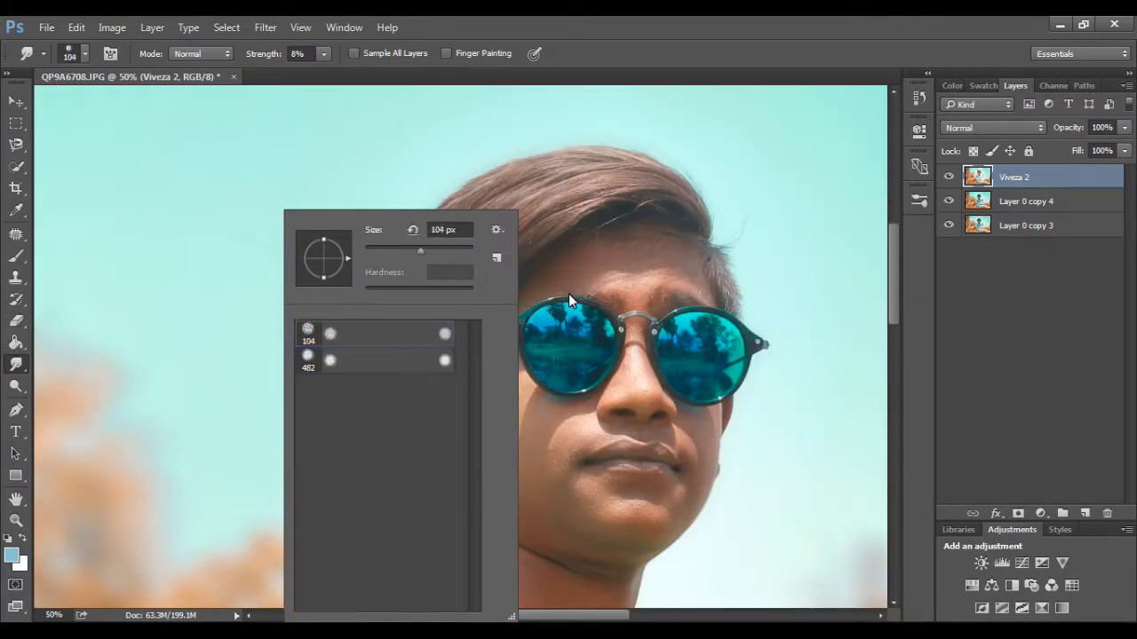
pyautogui.press('Return')
pyautogui.hotkey('ctrl', '+')
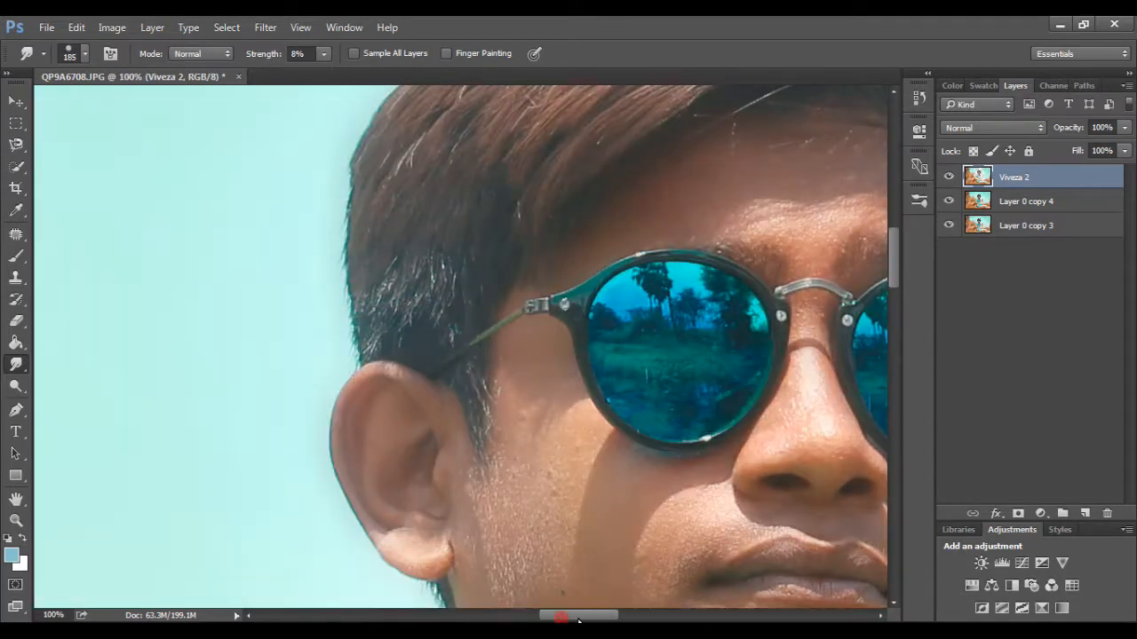
# - Smudge the skin on the nose and cheek, raising the tool's strength to 12%
pyautogui.moveTo(578, 619); pyautogui.dragTo(604, 619)
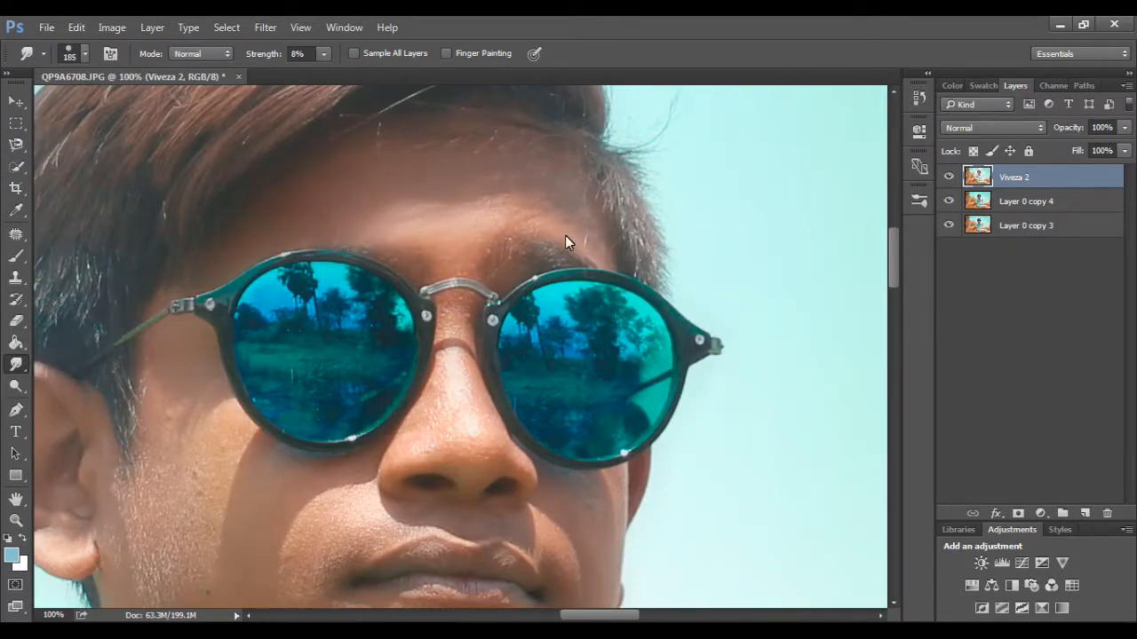
pyautogui.moveTo(447, 346); pyautogui.dragTo(462, 426)
pyautogui.moveTo(201, 481); pyautogui.dragTo(224, 590)
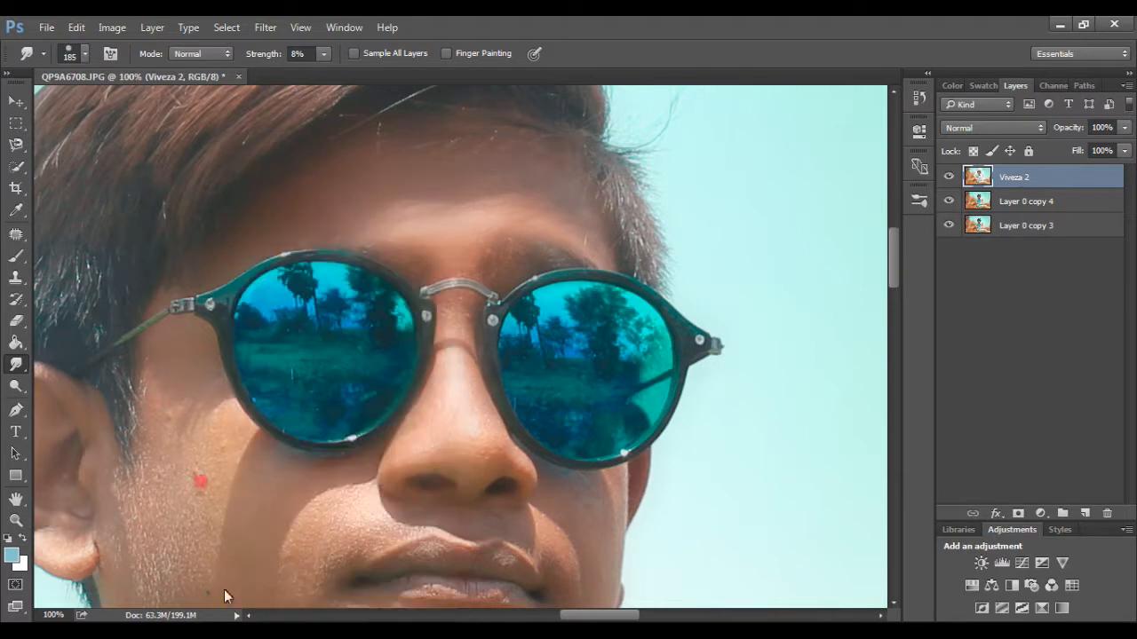
pyautogui.moveTo(322, 58); pyautogui.dragTo(327, 71)
pyautogui.scroll(-3, 133, 314)
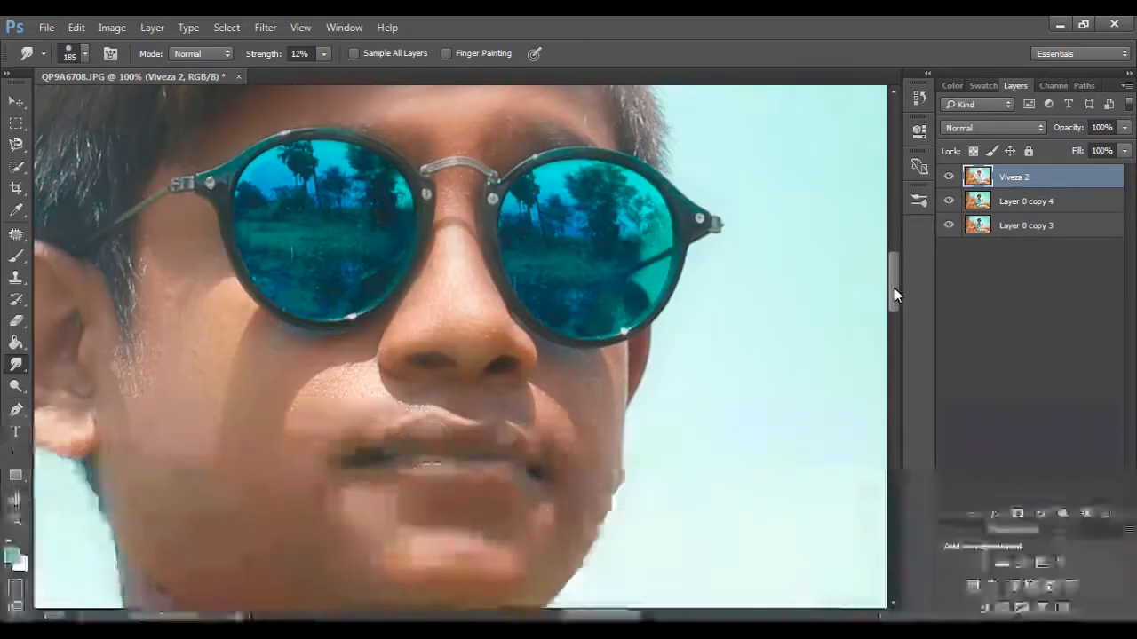
pyautogui.moveTo(219, 477); pyautogui.dragTo(220, 495)
pyautogui.moveTo(332, 335); pyautogui.dragTo(314, 359)
# - Reduce the Smudge brush to 129 px and smooth the skin around the mouth, chin, cheeks, nose and forehead
pyautogui.rightClick(316, 356)
pyautogui.moveTo(476, 250); pyautogui.dragTo(467, 250)
pyautogui.moveTo(338, 313); pyautogui.dragTo(370, 458)
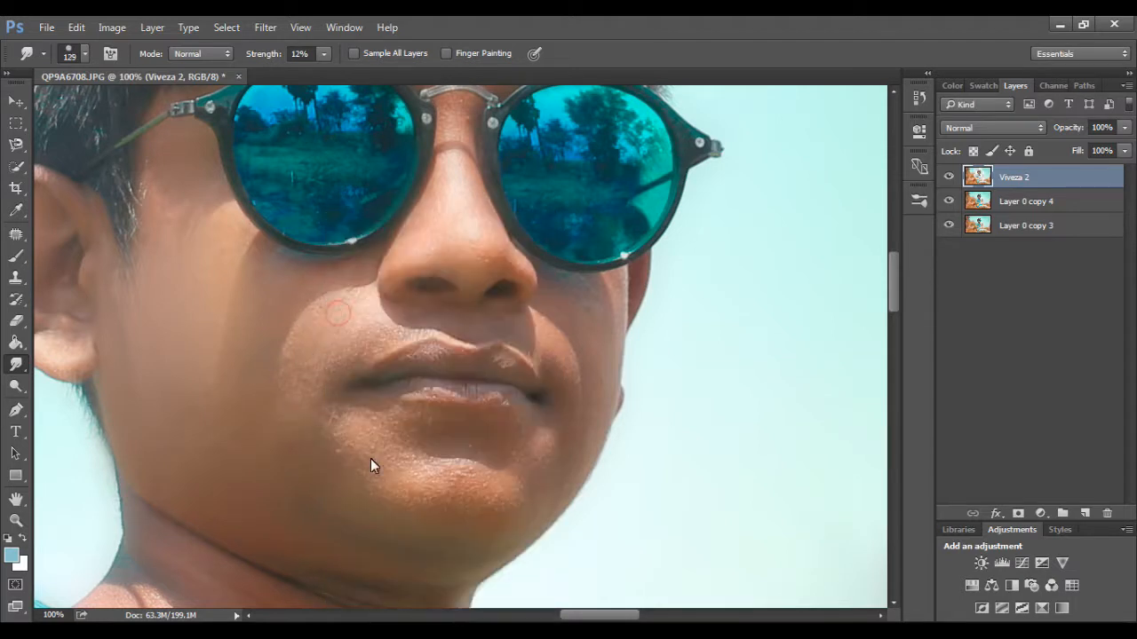
pyautogui.moveTo(593, 344); pyautogui.dragTo(601, 301)
pyautogui.moveTo(559, 443); pyautogui.dragTo(507, 515)
pyautogui.moveTo(319, 337)
pyautogui.mouseDown()
pyautogui.moveTo(356, 262)
pyautogui.moveTo(238, 258)
pyautogui.mouseUp()
pyautogui.moveTo(420, 237); pyautogui.dragTo(444, 276)
pyautogui.moveTo(581, 120); pyautogui.dragTo(569, 169)
pyautogui.moveTo(646, 159)
pyautogui.mouseDown()
pyautogui.moveTo(559, 240)
pyautogui.moveTo(555, 119)
pyautogui.mouseUp()
pyautogui.moveTo(343, 254)
pyautogui.mouseDown()
pyautogui.moveTo(317, 189)
pyautogui.moveTo(273, 199)
pyautogui.moveTo(347, 165)
pyautogui.moveTo(382, 184)
pyautogui.moveTo(356, 112)
pyautogui.moveTo(260, 172)
pyautogui.mouseUp()
# - Examine the smoothed face within the whole photo
pyautogui.hotkey('ctrl', '-')
pyautogui.hotkey('ctrl', '-')
pyautogui.hotkey('ctrl', '-')
pyautogui.hotkey('ctrl', '-')
pyautogui.hotkey('ctrl', '-')
pyautogui.hotkey('ctrl', '-')
pyautogui.hotkey('ctrl', '+')
pyautogui.hotkey('ctrl', '-')
# - Apply the Viveza 2 filter again with two control points on the subject, raising the first one's brightness
pyautogui.click(264, 27)
pyautogui.moveTo(435, 376)
pyautogui.click(513, 487)
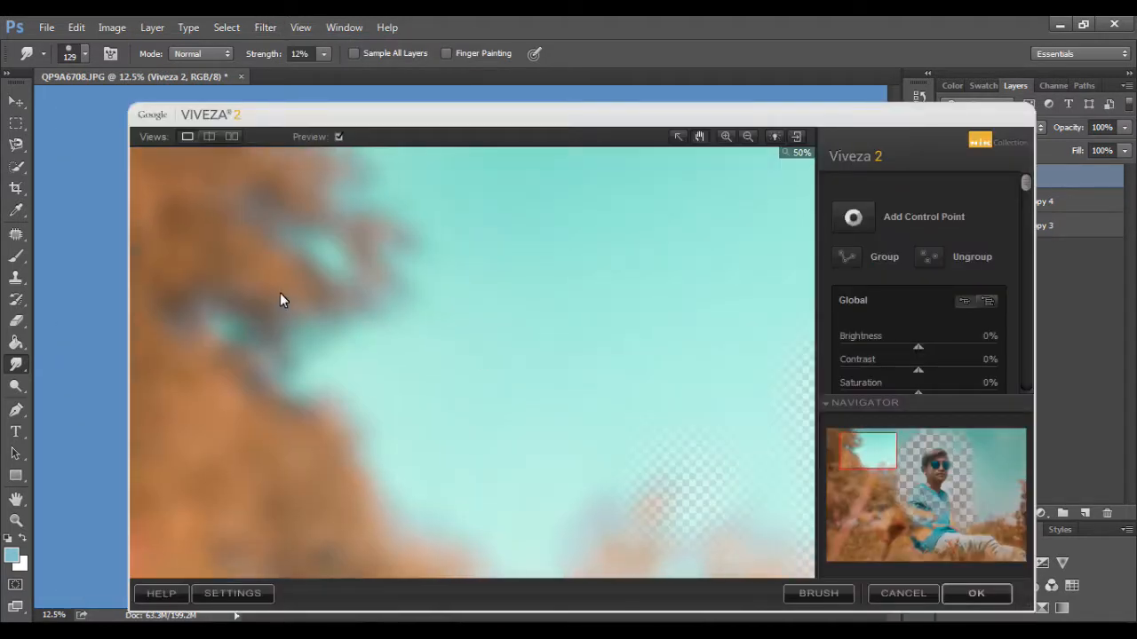
pyautogui.moveTo(782, 453); pyautogui.dragTo(444, 308)
pyautogui.click(853, 218)
pyautogui.click(626, 246)
pyautogui.moveTo(920, 346); pyautogui.dragTo(932, 344)
pyautogui.click(853, 217)
pyautogui.click(537, 477)
pyautogui.click(976, 593)
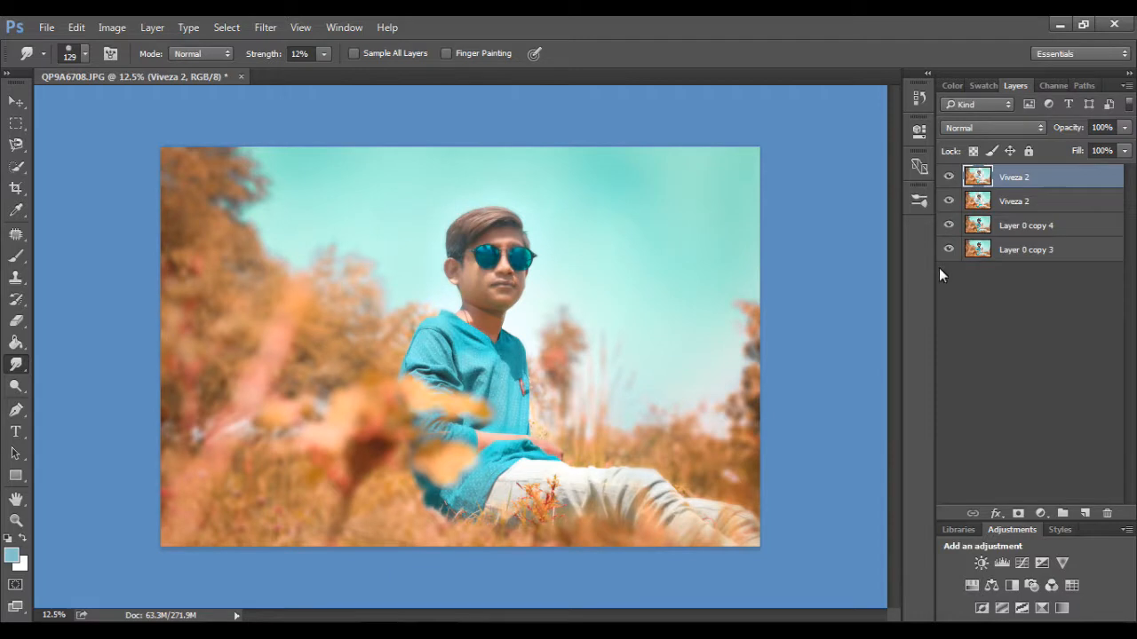
# - Compare the two Viveza 2 layers by toggling their visibility, merge them and set the merged layer's fill to 86%
pyautogui.click(948, 177)
pyautogui.click(947, 201)
pyautogui.click(947, 200)
pyautogui.click(949, 177)
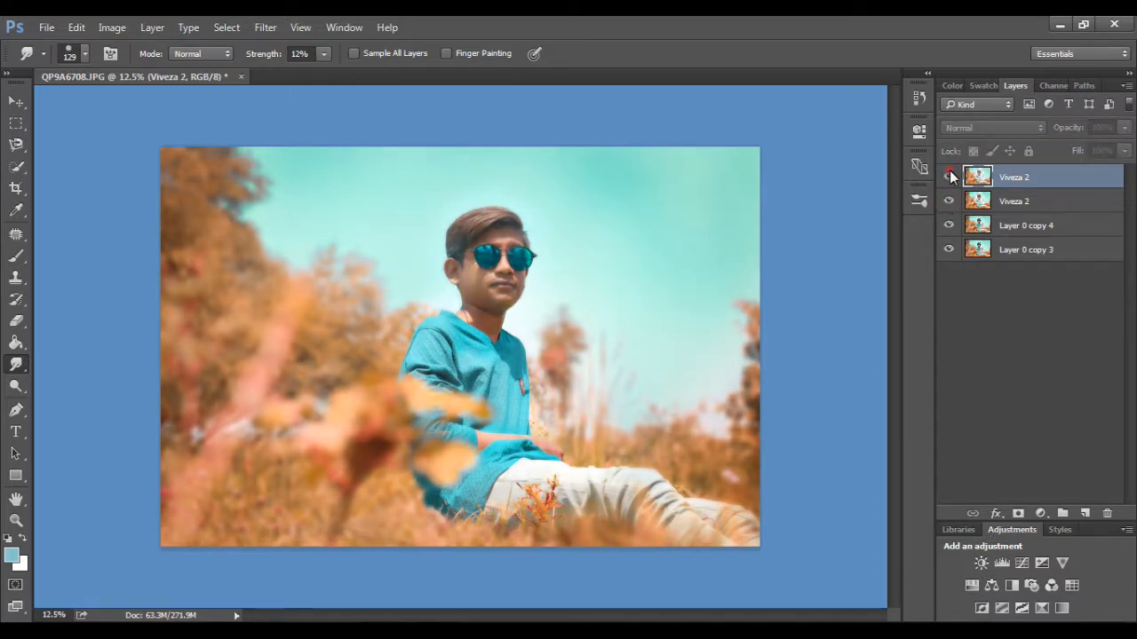
pyautogui.hotkey('ctrl', 'e')
pyautogui.moveTo(1081, 164); pyautogui.dragTo(1113, 163)
# - Check the face without the merged Viveza 2 layer and delete that layer
pyautogui.hotkey('ctrl', '+')
pyautogui.hotkey('ctrl', '+')
pyautogui.hotkey('ctrl', '+')
pyautogui.moveTo(892, 324); pyautogui.dragTo(891, 269)
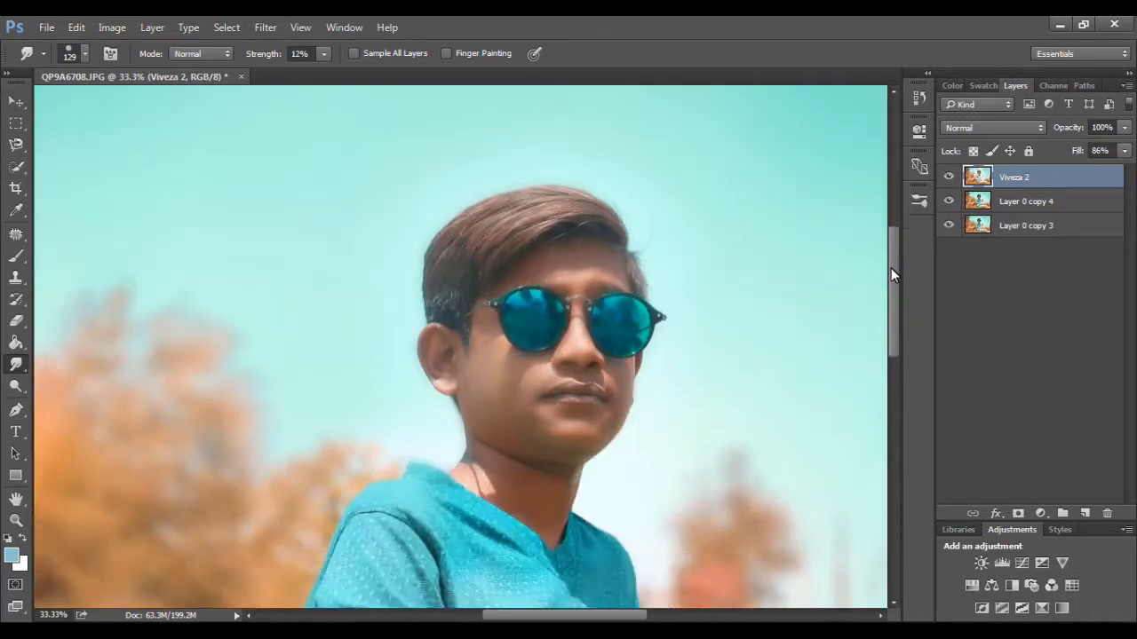
pyautogui.hotkey('ctrl', '+')
pyautogui.click(949, 177)
pyautogui.press('Delete')
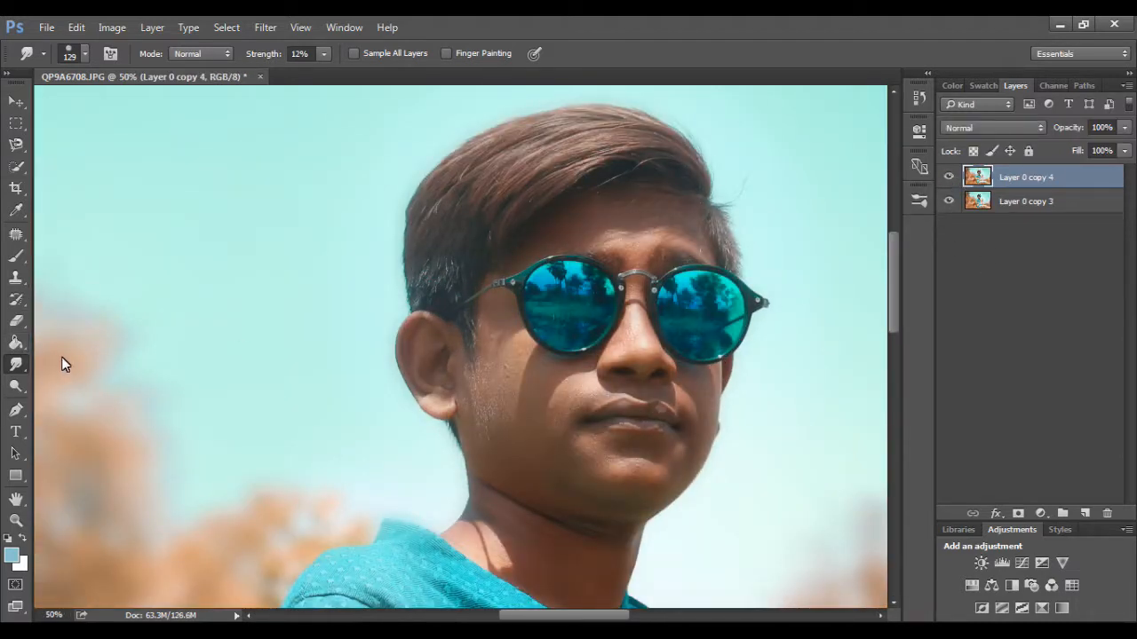
# - Smooth the face skin on Layer 0 copy 4 using the Smudge tool with a soft 185 px brush
pyautogui.rightClick(438, 319)
pyautogui.doubleClick(497, 362)
pyautogui.rightClick(499, 333)
pyautogui.moveTo(672, 252); pyautogui.dragTo(664, 252)
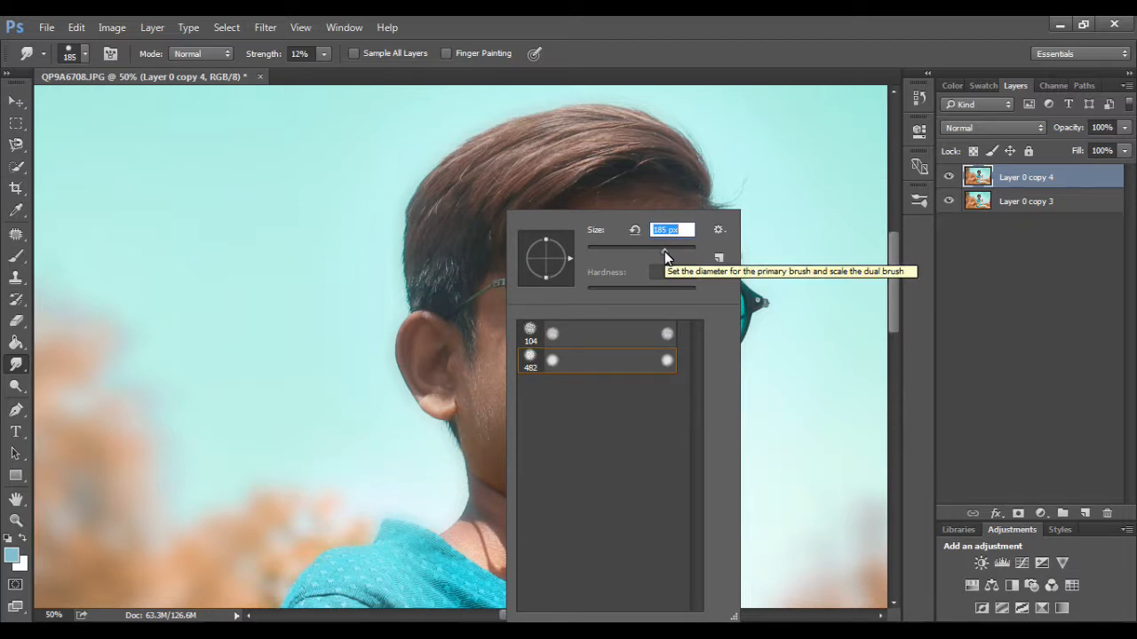
pyautogui.press('Return')
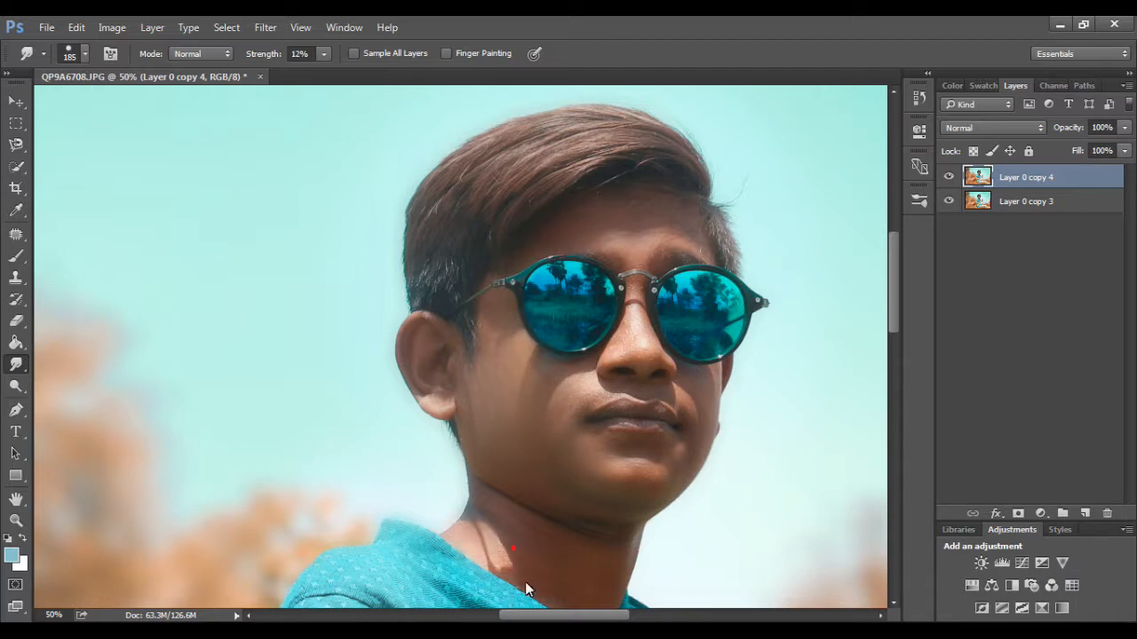
# - Add a new empty layer for the Brush tool and set the foreground color to a light peach
pyautogui.hotkey('ctrl', '-')
pyautogui.hotkey('ctrl', '-')
pyautogui.hotkey('ctrl', '-')
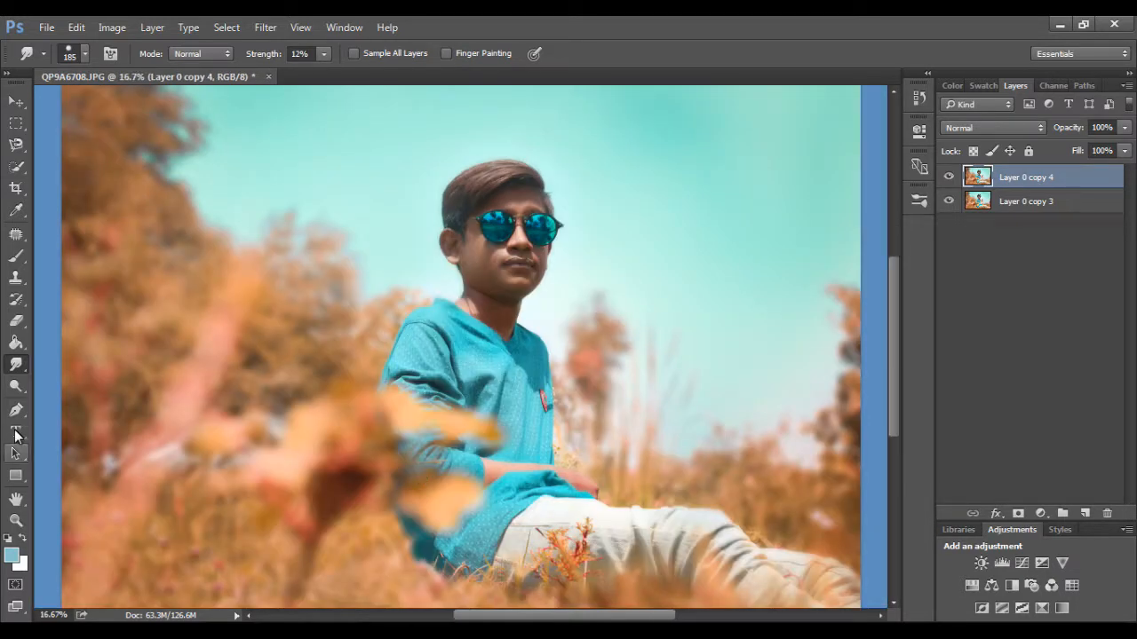
pyautogui.click(16, 255)
pyautogui.click(1085, 513)
pyautogui.click(11, 556)
pyautogui.moveTo(912, 154); pyautogui.dragTo(910, 335)
pyautogui.click(751, 137)
pyautogui.click(1059, 122)
# - Choose the soft round 500 px brush preset and set the brush size to 195 px
pyautogui.hotkey('ctrl', '+')
pyautogui.hotkey('ctrl', '+')
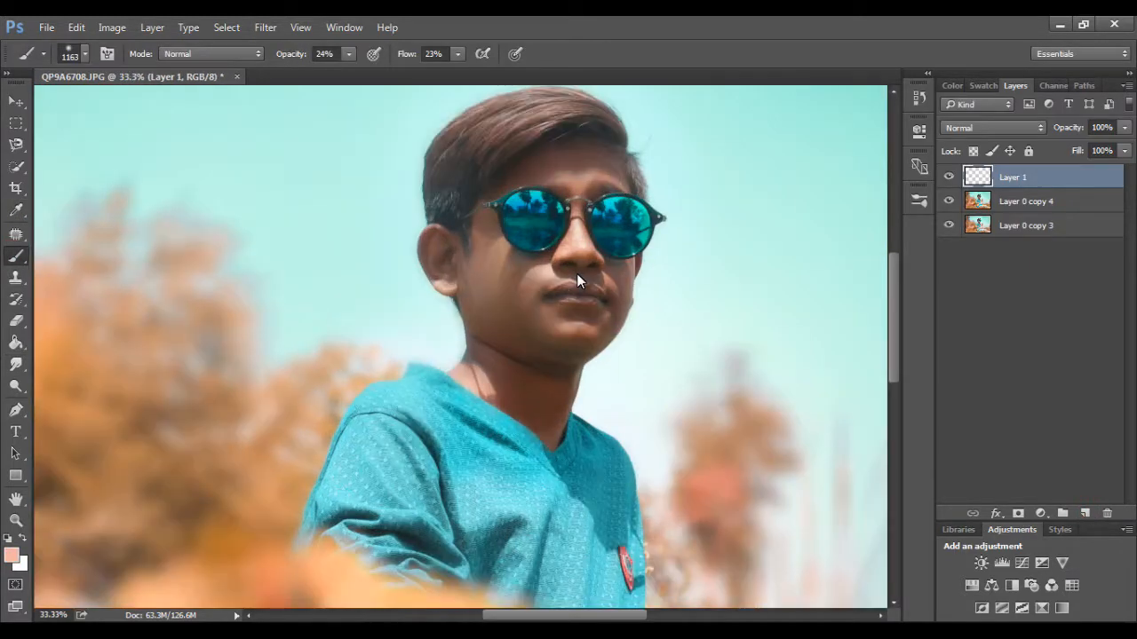
pyautogui.hotkey('ctrl', '-')
pyautogui.hotkey('ctrl', '-')
pyautogui.hotkey('ctrl', '-')
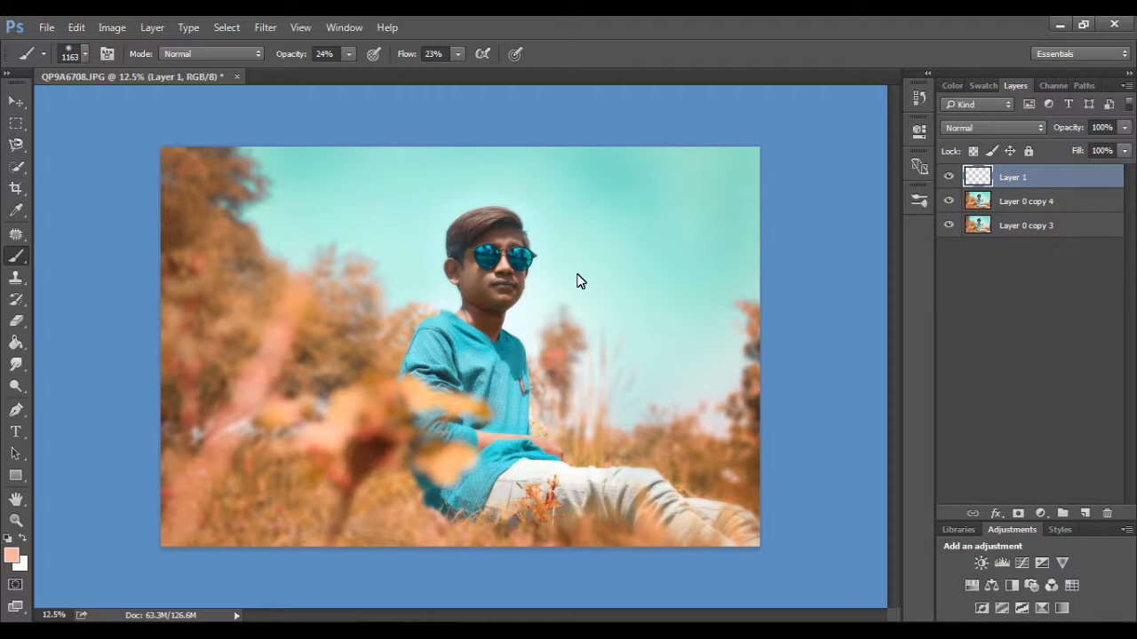
pyautogui.scroll(3, 438, 217)
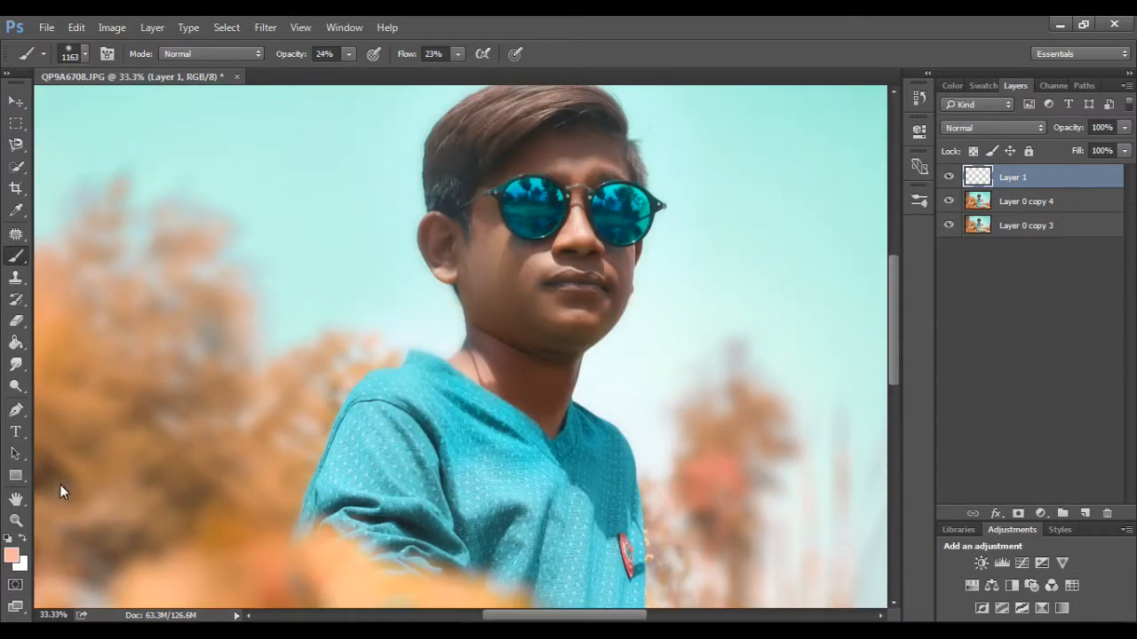
pyautogui.rightClick(490, 287)
pyautogui.click(708, 233)
pyautogui.click(740, 387)
pyautogui.click(507, 261)
pyautogui.scroll(-5, 604, 533)
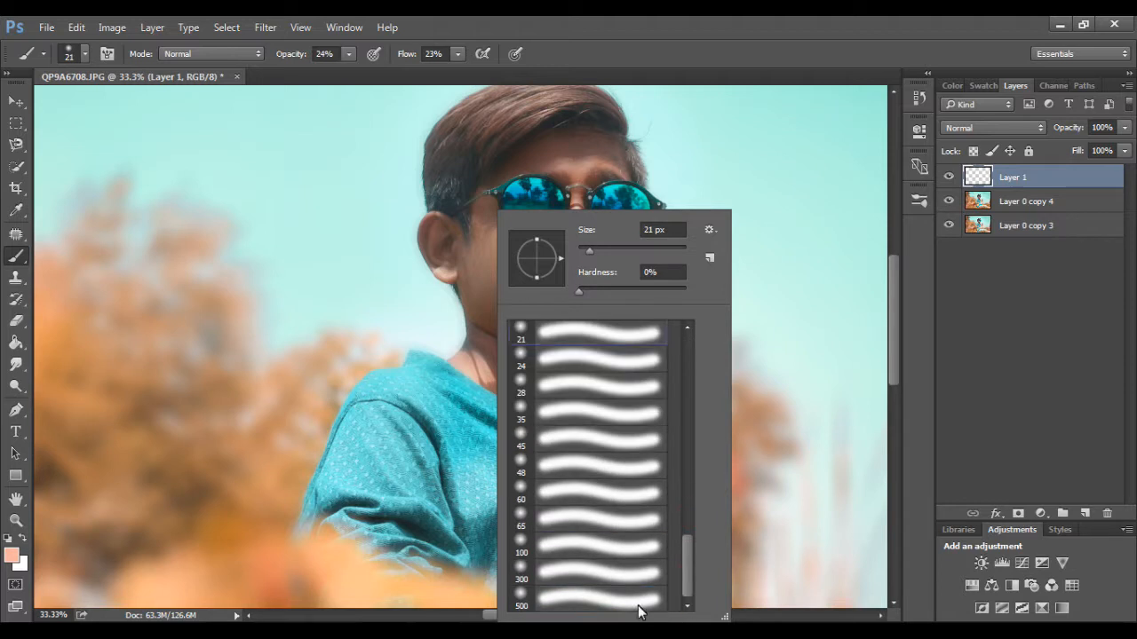
pyautogui.doubleClick(639, 604)
pyautogui.rightClick(566, 286)
pyautogui.click(725, 253)
# - Paint peach color softly over the face and neck on Layer 1
pyautogui.click(535, 163)
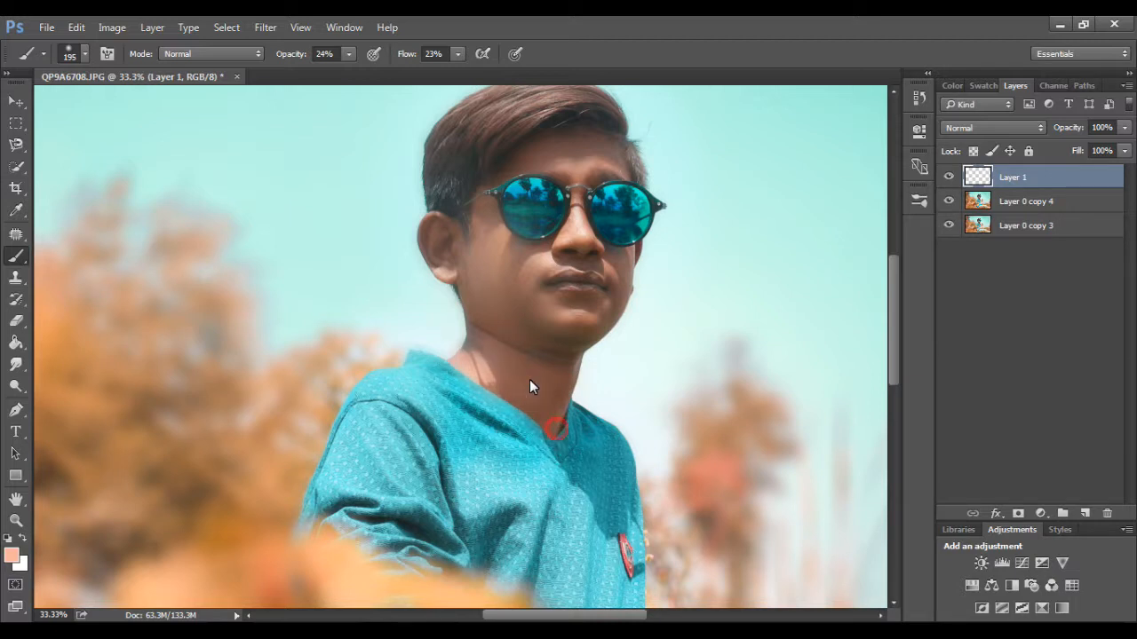
pyautogui.hotkey('ctrl', '-')
pyautogui.hotkey('ctrl', '-')
pyautogui.hotkey('ctrl', '-')
pyautogui.hotkey('ctrl', '+')
pyautogui.hotkey('ctrl', '+')
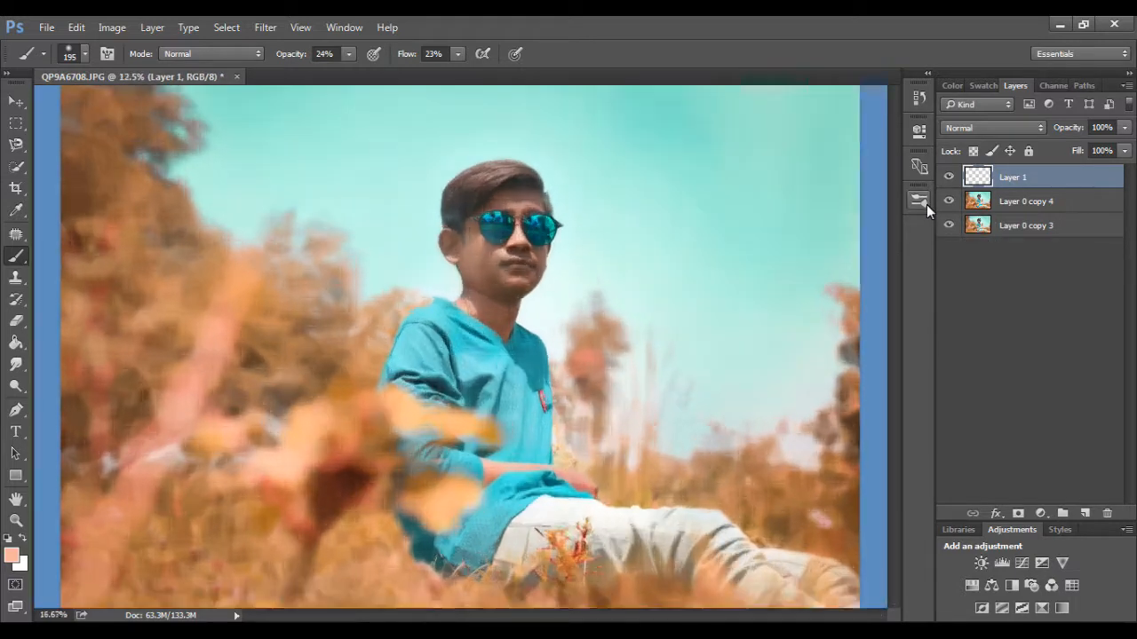
pyautogui.click(525, 210)
pyautogui.click(513, 248)
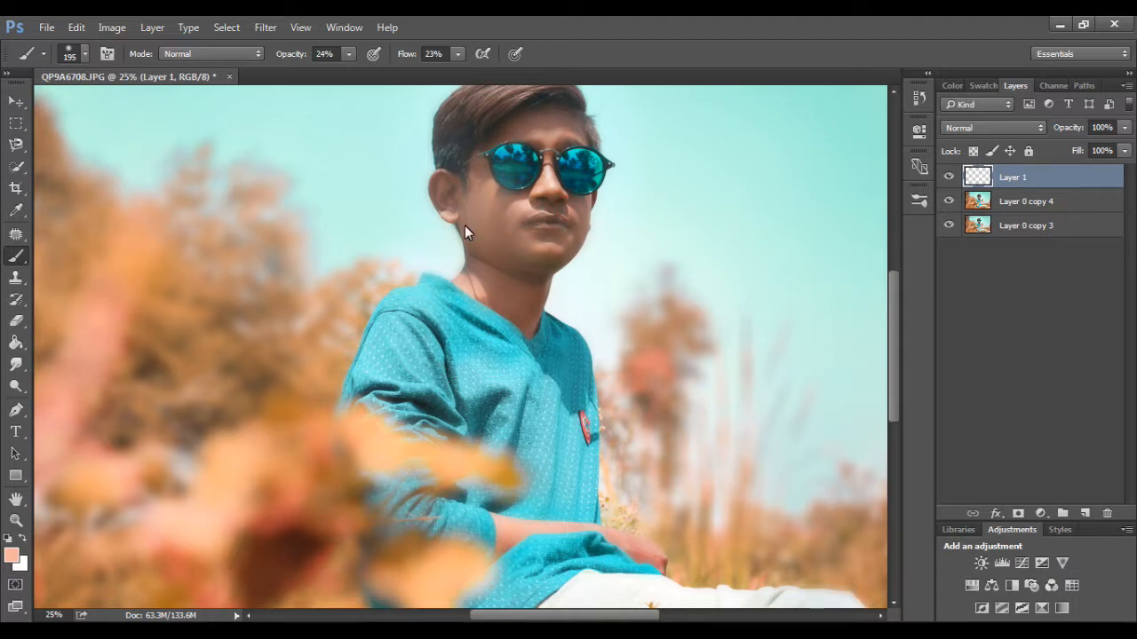
# - Lower the fill of Layer 1 and merge it into Layer 0 copy 4
pyautogui.hotkey('ctrl', '-')
pyautogui.click(1124, 151)
pyautogui.moveTo(1122, 170); pyautogui.dragTo(1043, 185)
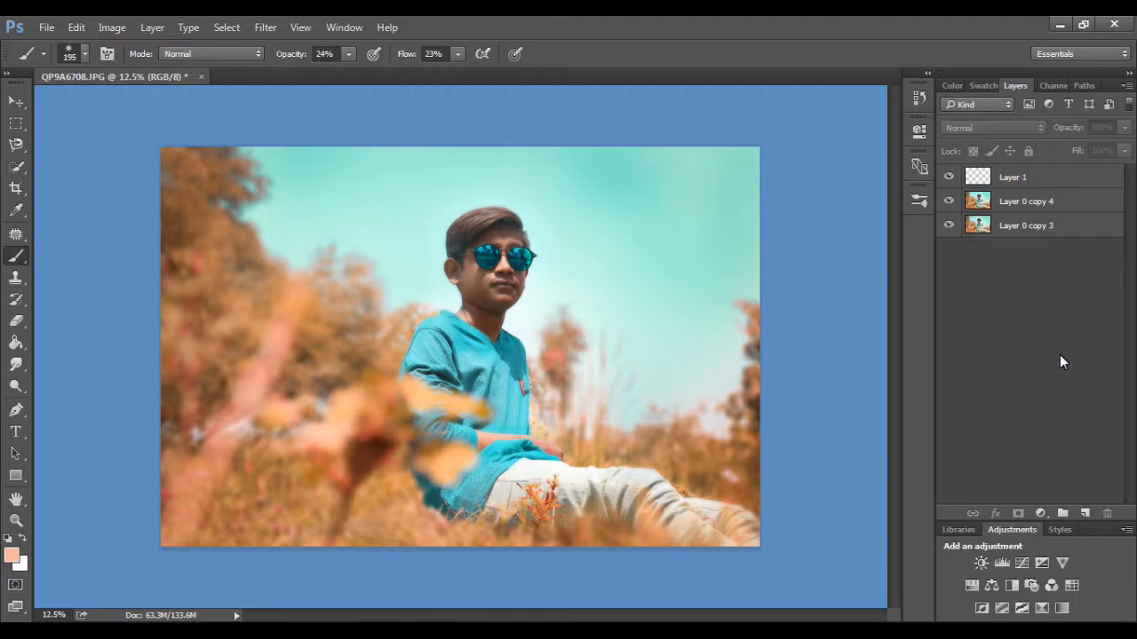
pyautogui.doubleClick(1041, 172)
pyautogui.click(1044, 181)
pyautogui.hotkey('ctrl', 'e')
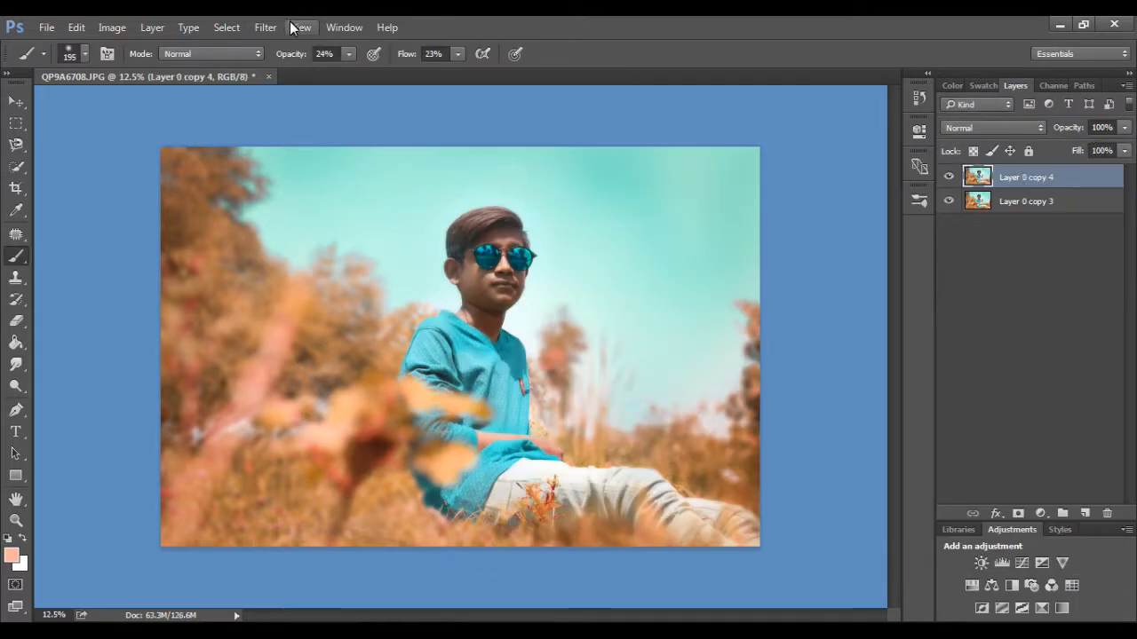
# - Outline the head, neck and upper shoulders with a loose Magnetic Lasso selection on Layer 0 copy 4
pyautogui.click(265, 27)
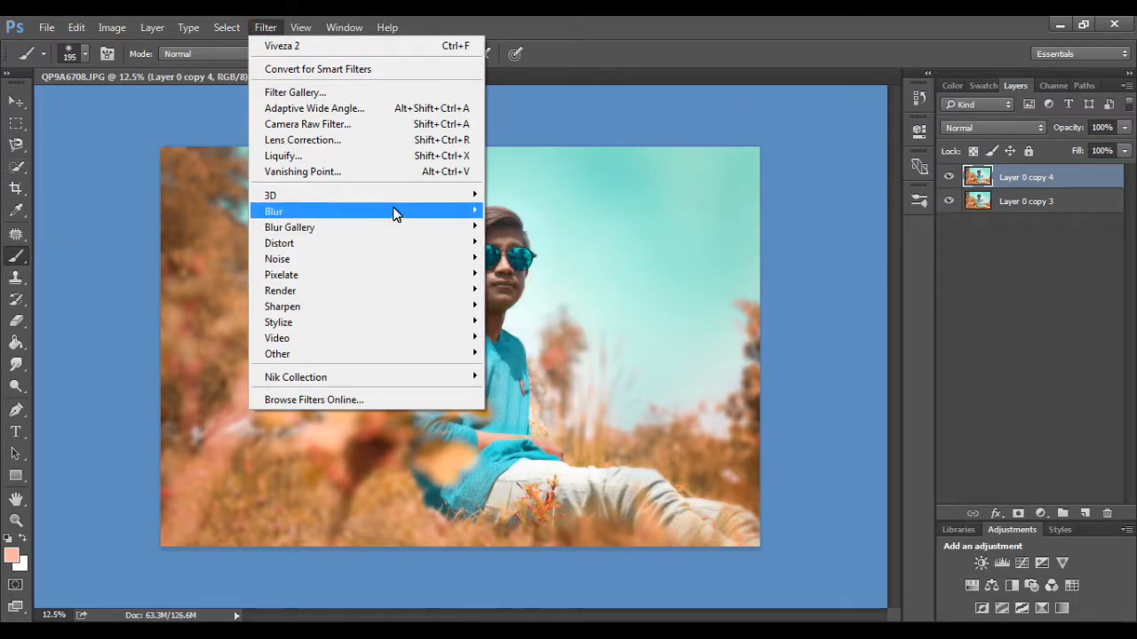
pyautogui.press('Escape')
pyautogui.click(432, 223)
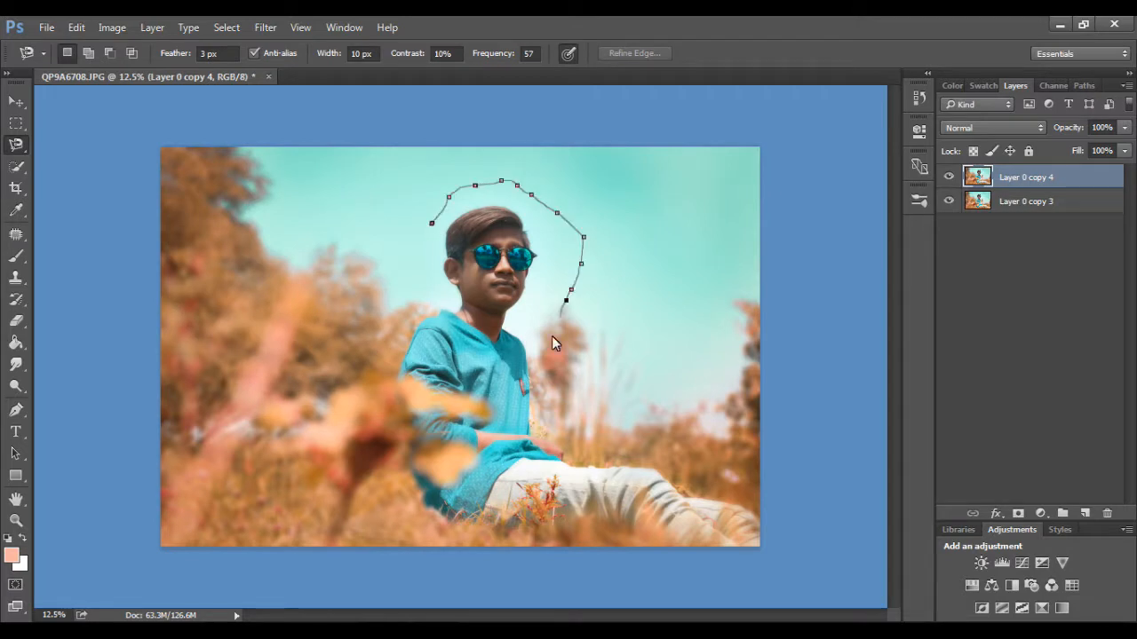
pyautogui.click(430, 225)
# - Brighten the selected skin in Camera Raw by raising the luminance of Reds, Oranges and Yellows, apply it and deselect
pyautogui.click(265, 28)
pyautogui.click(321, 127)
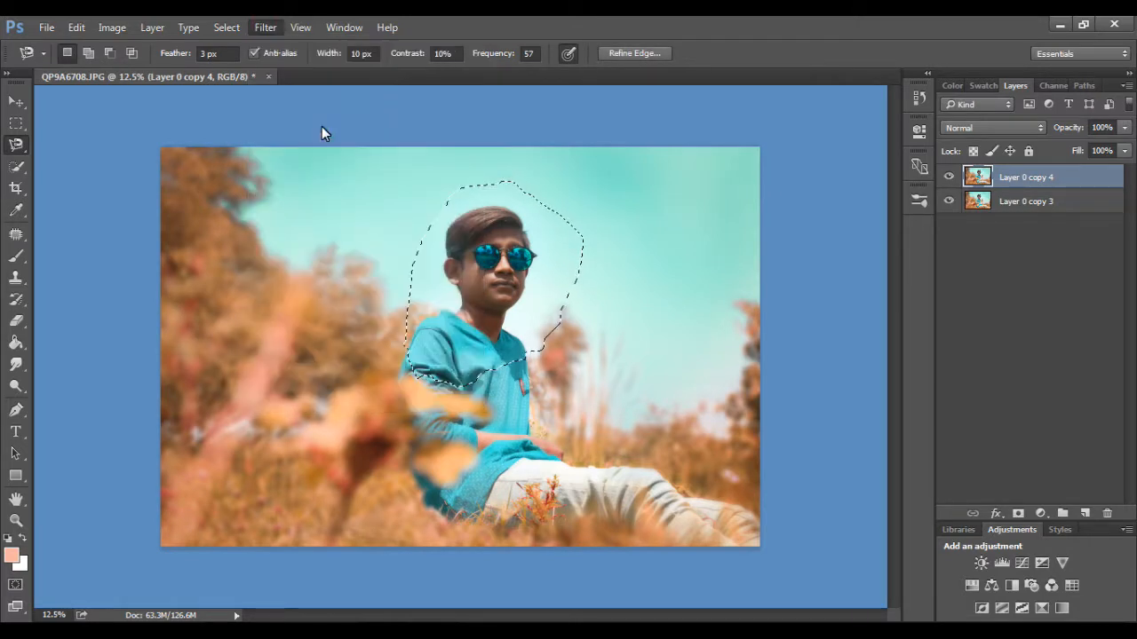
pyautogui.click(689, 196)
pyautogui.click(723, 259)
pyautogui.moveTo(733, 342); pyautogui.dragTo(810, 344)
pyautogui.moveTo(734, 315); pyautogui.dragTo(840, 311)
pyautogui.moveTo(733, 370); pyautogui.dragTo(891, 369)
pyautogui.click(736, 397)
pyautogui.click(636, 260)
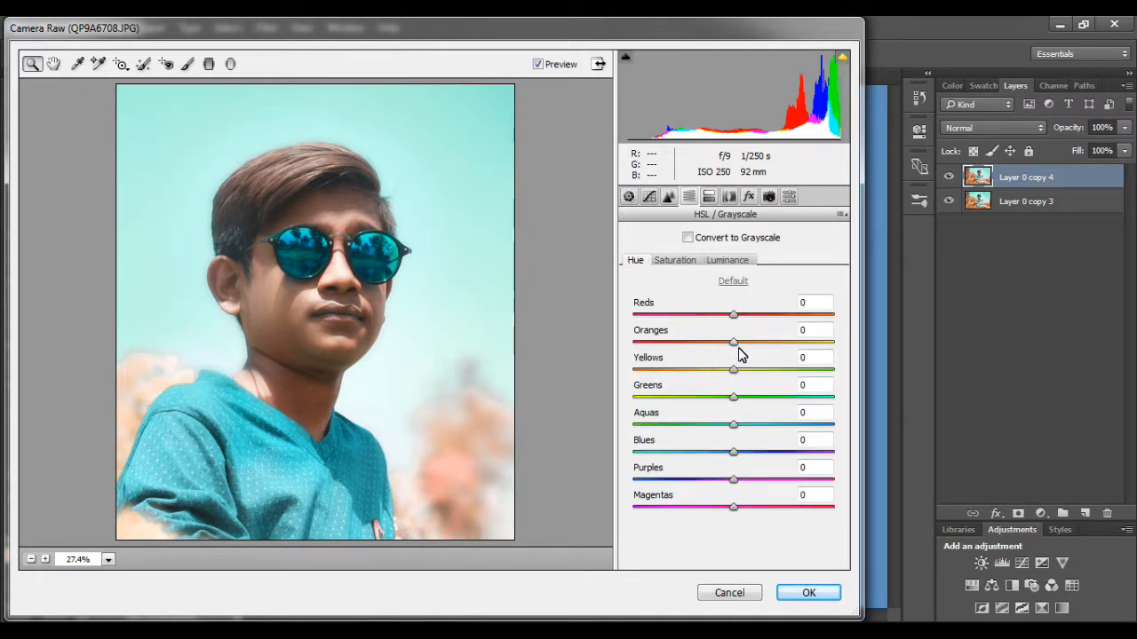
pyautogui.click(805, 593)
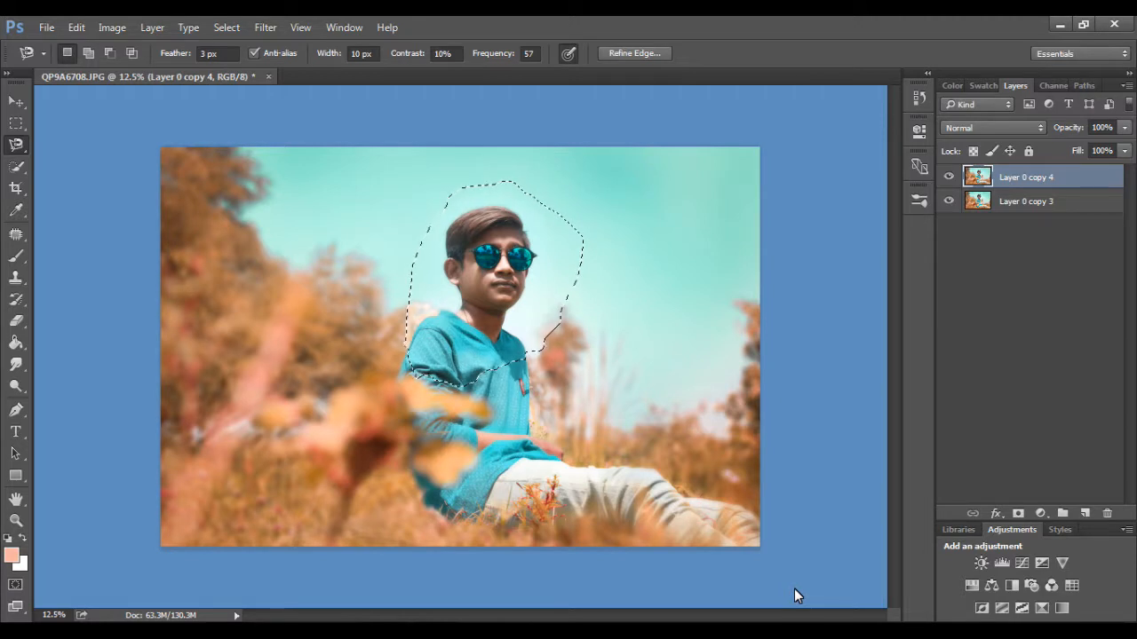
pyautogui.press('e')
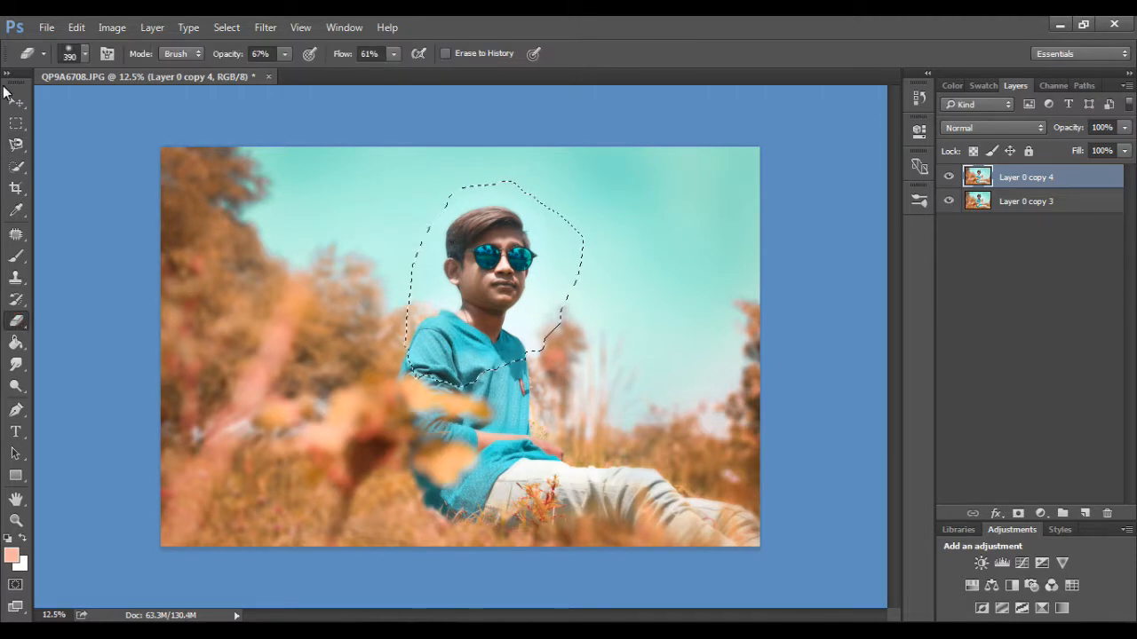
pyautogui.press('l')
pyautogui.hotkey('ctrl', 'd')
pyautogui.scroll(-1, 368, 246)
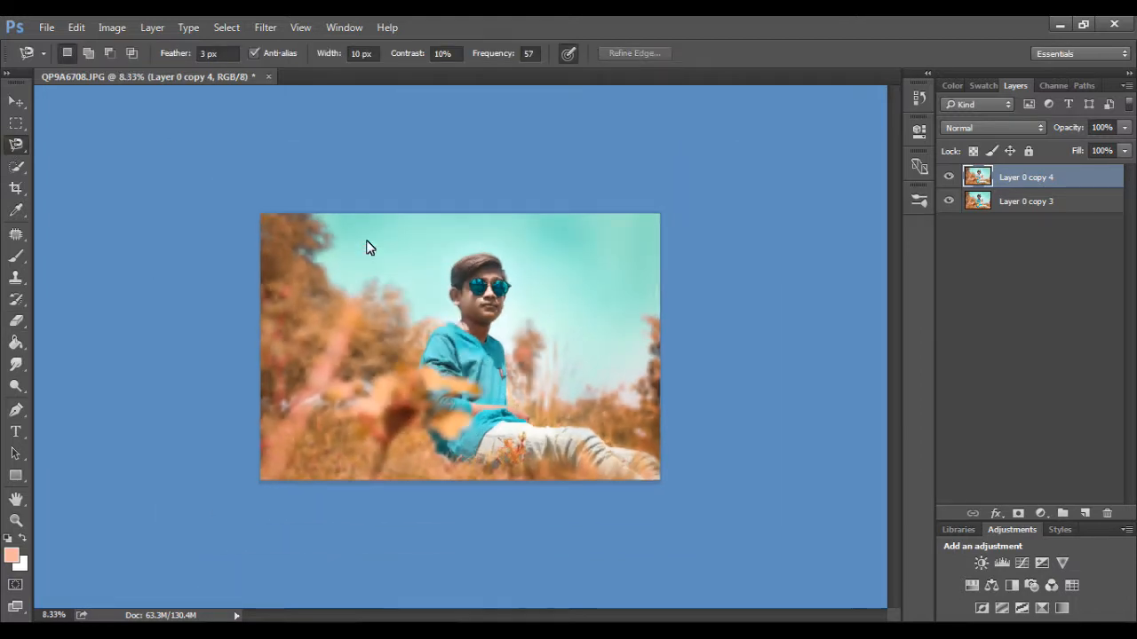
pyautogui.scroll(4, 367, 246)
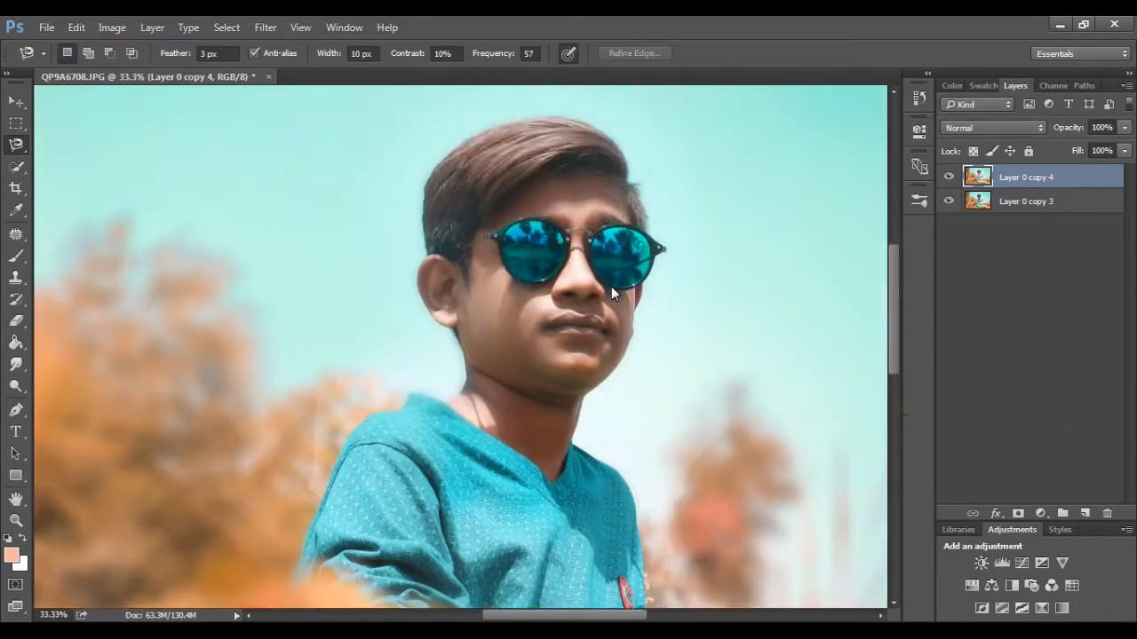
pyautogui.hotkey('ctrl', '+')
pyautogui.click(16, 167)
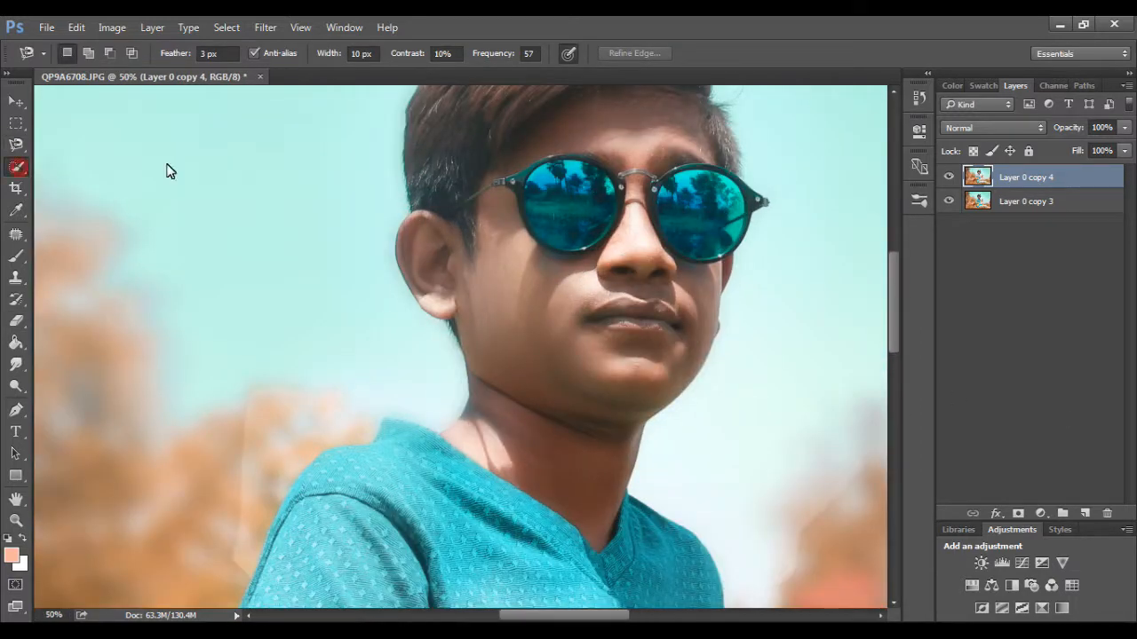
pyautogui.click(569, 208)
pyautogui.click(566, 264)
pyautogui.rightClick(536, 233)
pyautogui.click(556, 244)
pyautogui.moveTo(556, 188); pyautogui.dragTo(573, 203)
pyautogui.rightClick(573, 203)
pyautogui.click(594, 216)
pyautogui.rightClick(578, 202)
pyautogui.rightClick(417, 243)
pyautogui.click(165, 55)
pyautogui.click(104, 100)
pyautogui.click(578, 220)
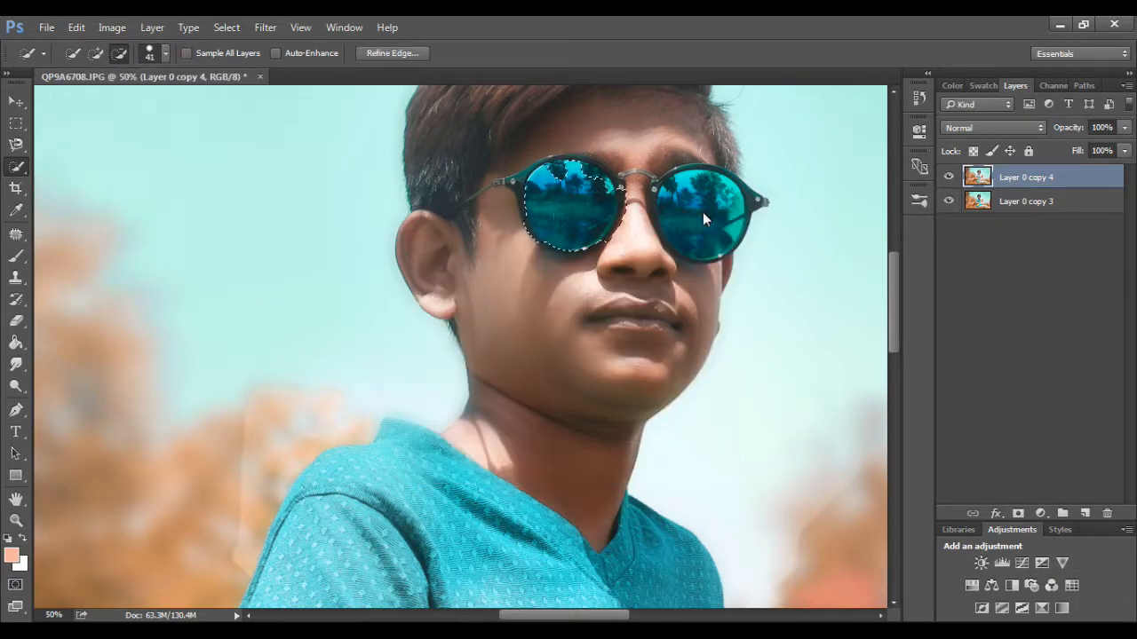
pyautogui.hotkey('ctrl', 'd')
# - Select the sunglass lens nearest the visible ear by tracing its inner rim with the Magnetic Lasso
pyautogui.click(16, 144)
pyautogui.hotkey('ctrl', '+')
pyautogui.hotkey('ctrl', '+')
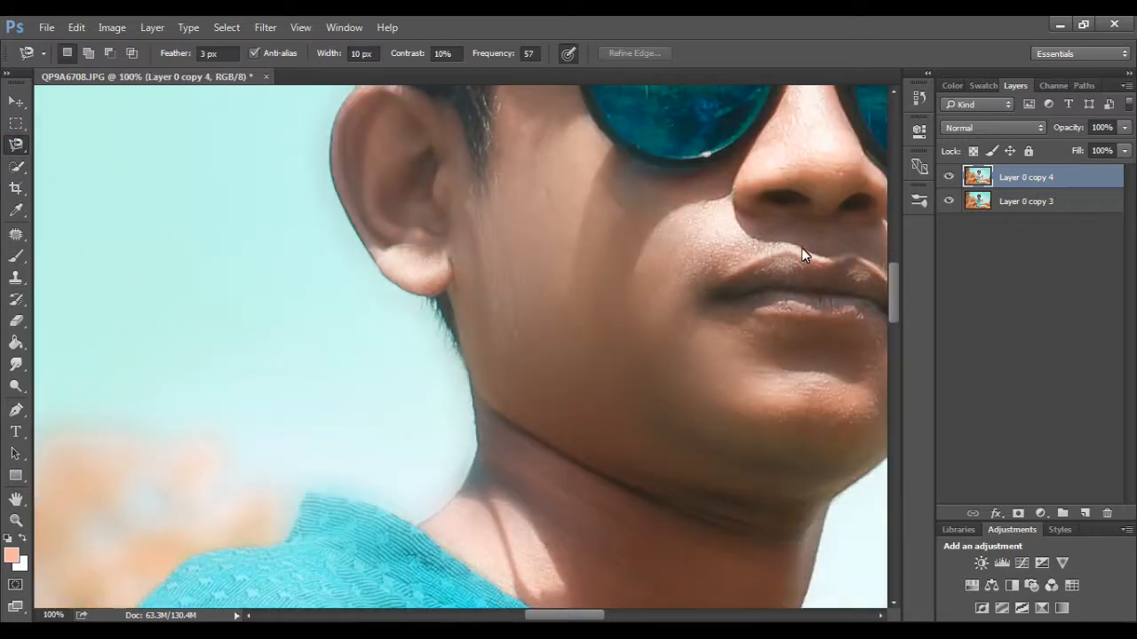
pyautogui.moveTo(893, 288); pyautogui.dragTo(893, 251)
pyautogui.moveTo(594, 614); pyautogui.dragTo(610, 615)
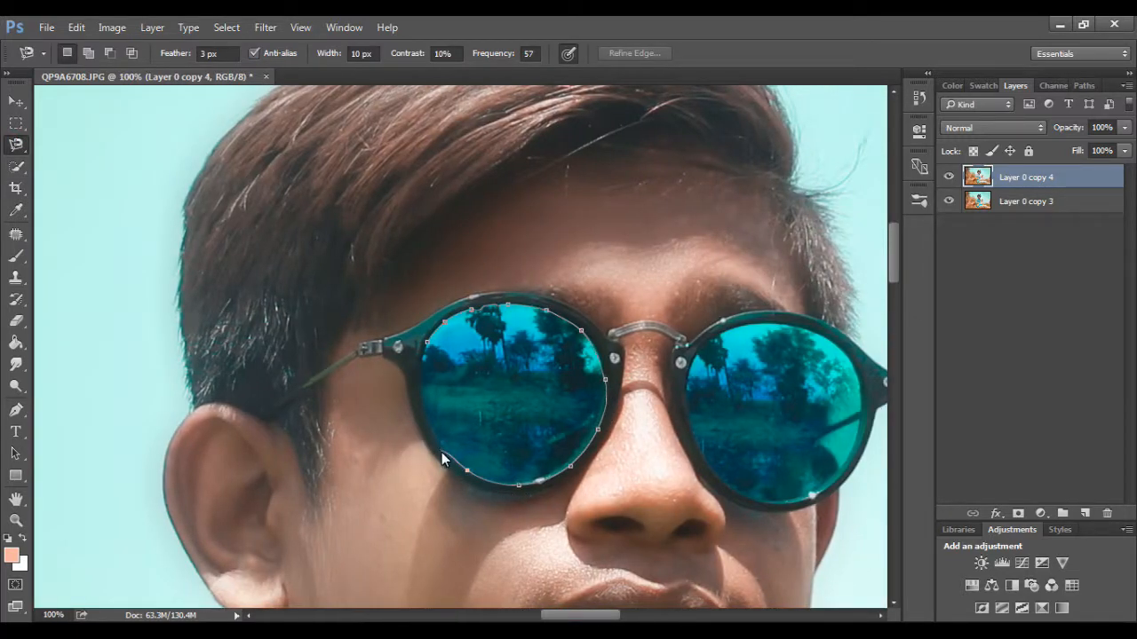
pyautogui.click(427, 343)
# - Shift the lens colors in Camera Raw by lowering the Blues hue to its minimum and strongly raising the Aquas hue
pyautogui.click(265, 26)
pyautogui.click(288, 126)
pyautogui.click(689, 196)
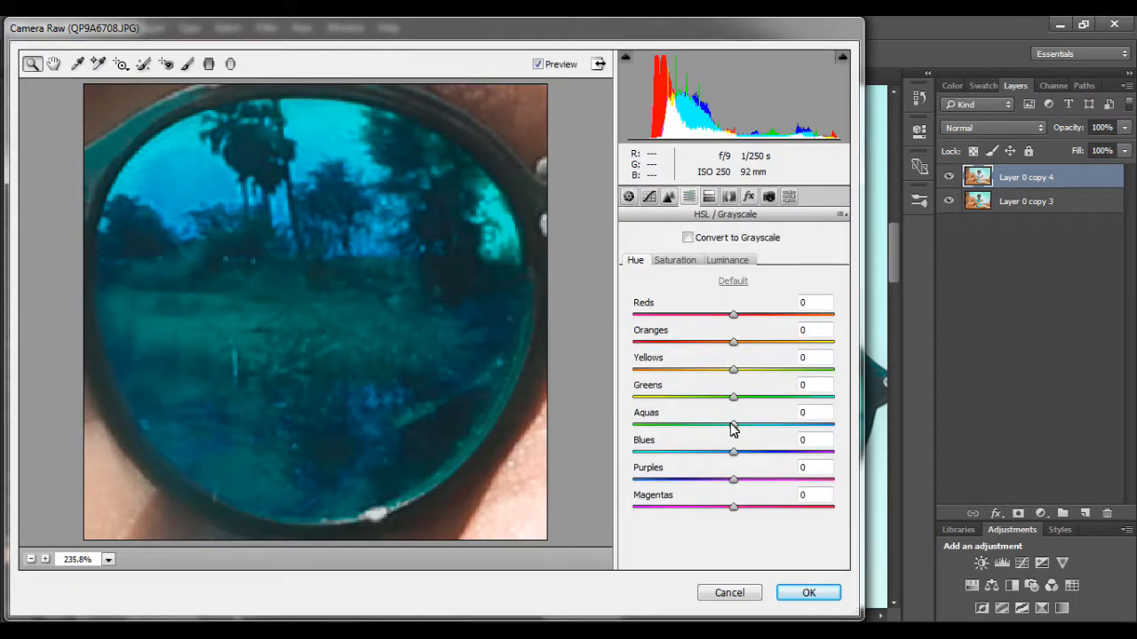
pyautogui.moveTo(733, 452); pyautogui.dragTo(634, 452)
pyautogui.moveTo(733, 425); pyautogui.dragTo(824, 425)
# - Cool the lens's color temperature slightly, apply the Camera Raw filter and deselect the lens
pyautogui.click(628, 196)
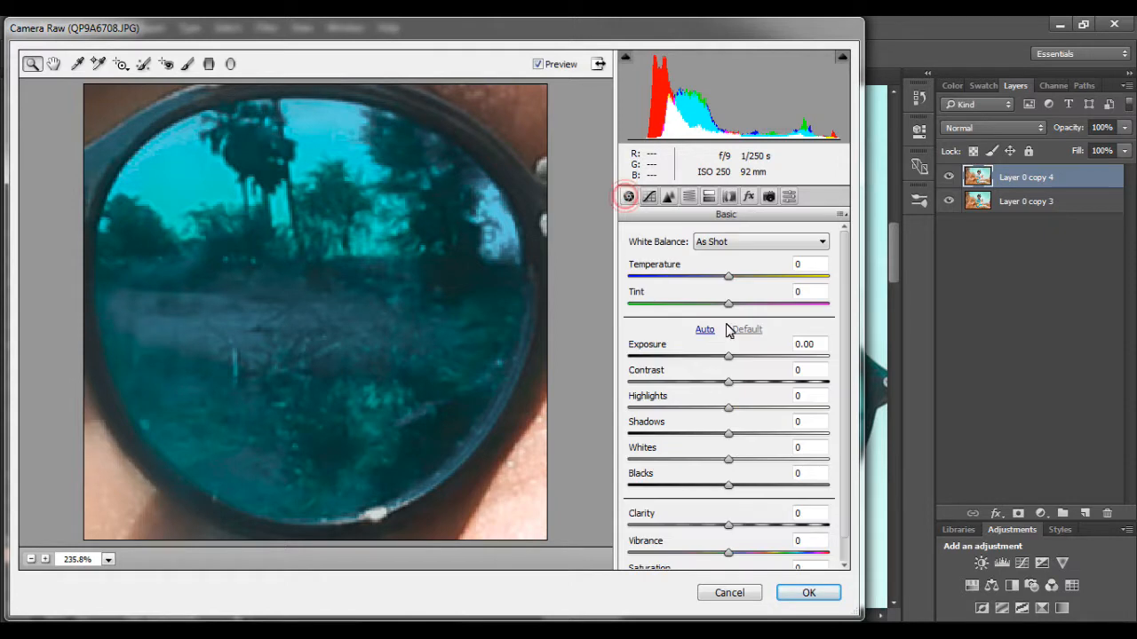
pyautogui.moveTo(733, 278); pyautogui.dragTo(711, 279)
pyautogui.click(802, 591)
pyautogui.hotkey('ctrl', '-')
pyautogui.hotkey('ctrl', '-')
pyautogui.hotkey('ctrl', '-')
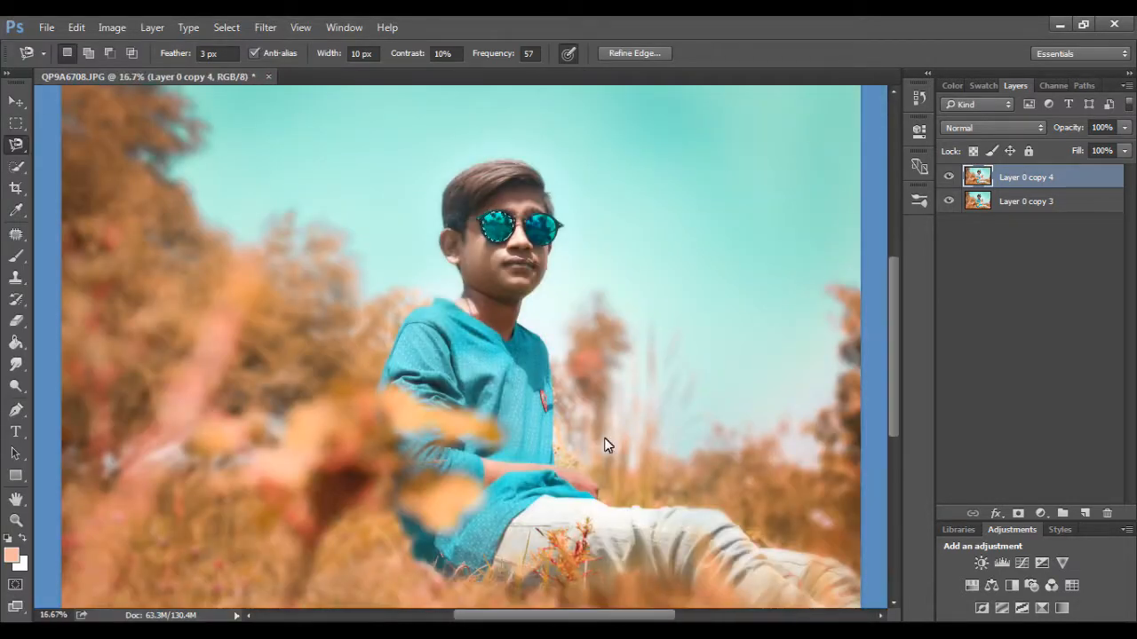
pyautogui.rightClick(487, 219)
pyautogui.click(532, 228)
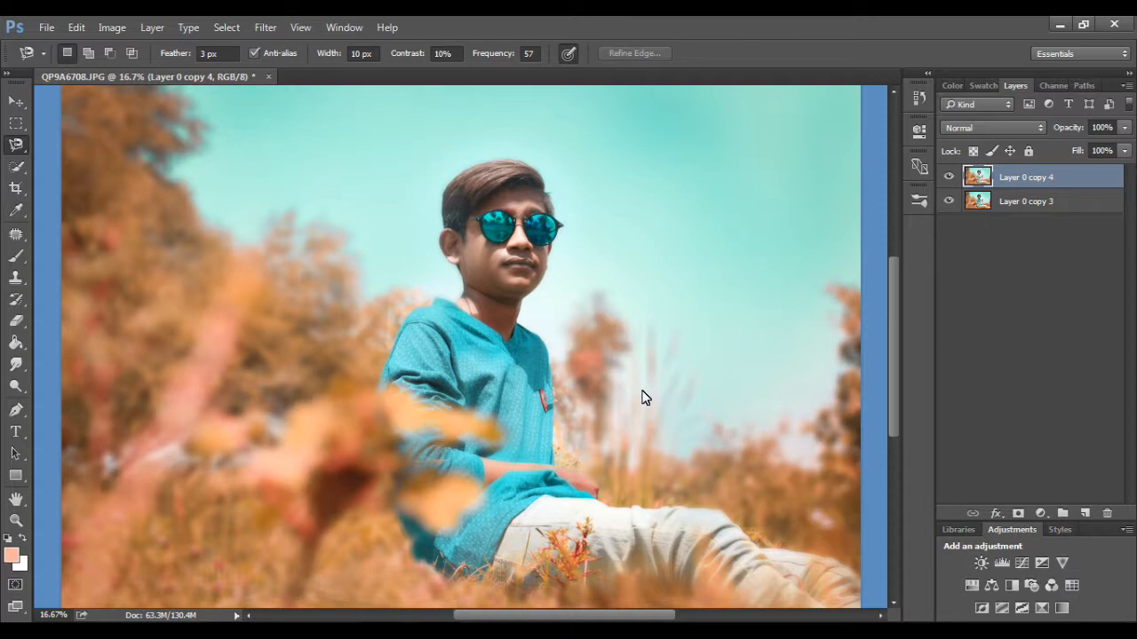
# - Inspect the retouched face and sunglasses up close, and compare before and after by toggling Layer 0 copy 4's visibility
pyautogui.hotkey('ctrl', '-')
pyautogui.hotkey('ctrl', '-')
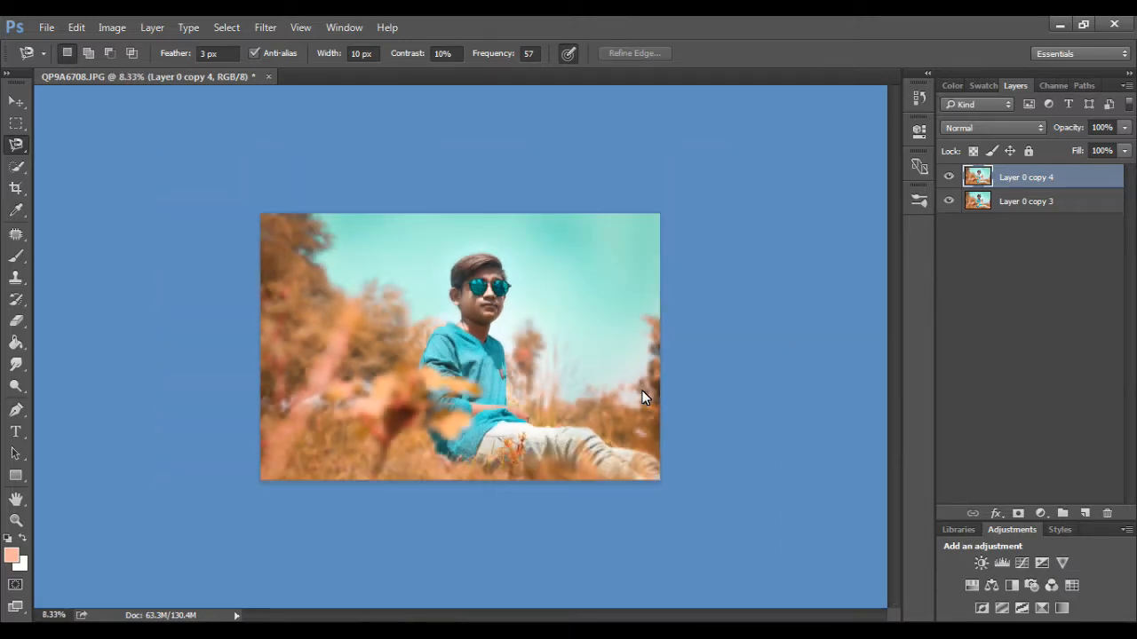
pyautogui.hotkey('ctrl', '+')
pyautogui.hotkey('ctrl', '+')
pyautogui.hotkey('ctrl', '+')
pyautogui.moveTo(900, 316); pyautogui.dragTo(895, 295)
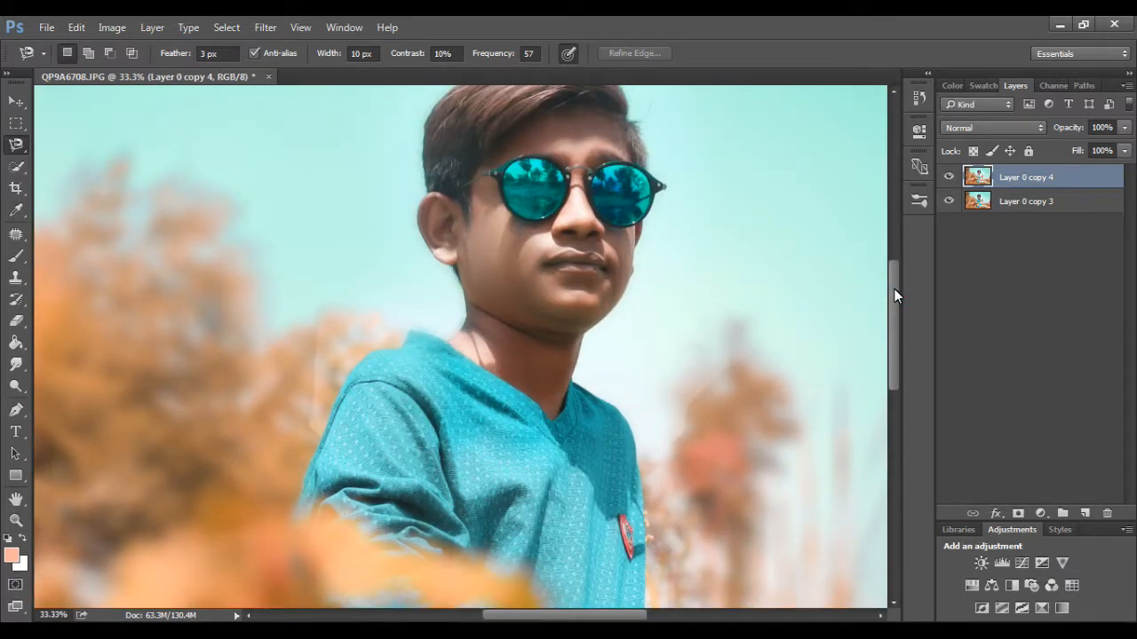
pyautogui.hotkey('ctrl', '-')
pyautogui.hotkey('ctrl', '-')
pyautogui.hotkey('ctrl', '-')
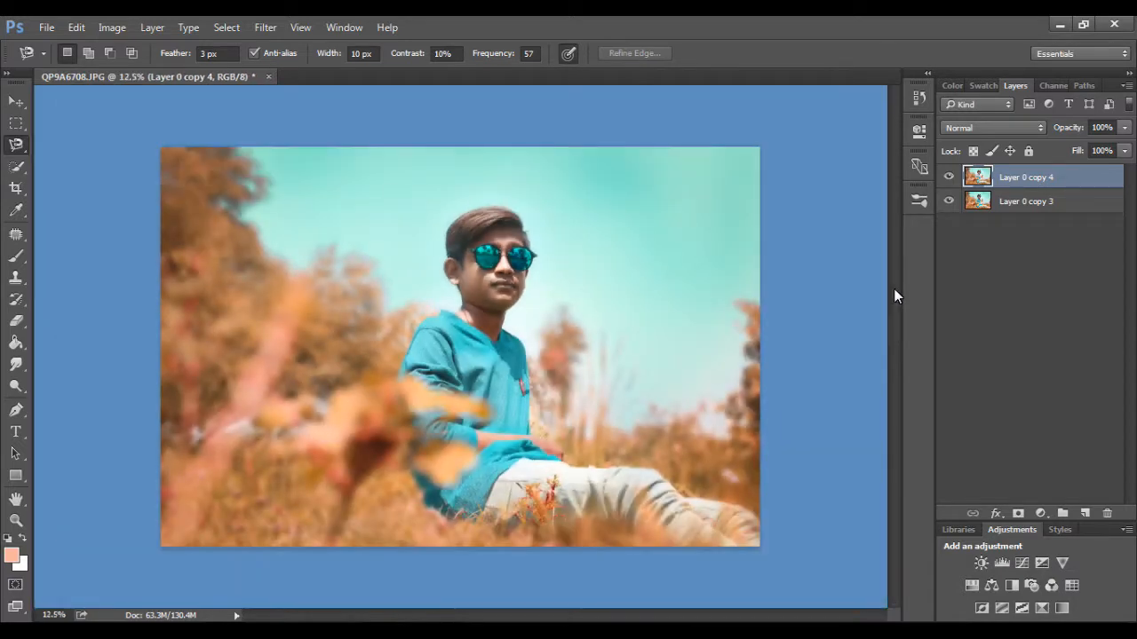
pyautogui.click(951, 178)
pyautogui.click(951, 179)
pyautogui.click(951, 179)
pyautogui.click(952, 178)
# - Merge Layer 0 copy 3 and Layer 0 copy 4 into a single layer
pyautogui.moveTo(1125, 168)
pyautogui.mouseDown()
pyautogui.moveTo(1040, 175)
pyautogui.moveTo(1132, 172)
pyautogui.mouseUp()
pyautogui.click(1050, 201)
pyautogui.keyDown('ctrl'); pyautogui.click(1046, 182); pyautogui.keyUp('ctrl')
pyautogui.rightClick(1046, 181)
pyautogui.click(875, 571)
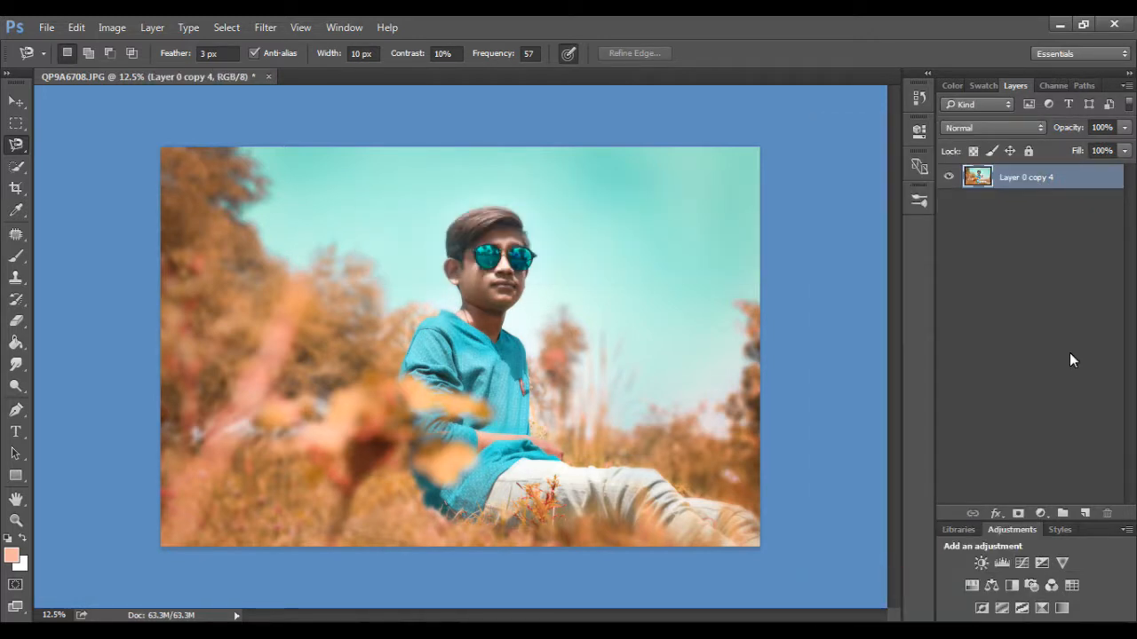
# - Duplicate Layer 0 copy 4 and darken the copy's edges with a Highlight Priority post-crop vignette in Camera Raw
pyautogui.rightClick(1016, 180)
pyautogui.click(837, 181)
pyautogui.click(701, 203)
pyautogui.click(265, 26)
pyautogui.click(311, 124)
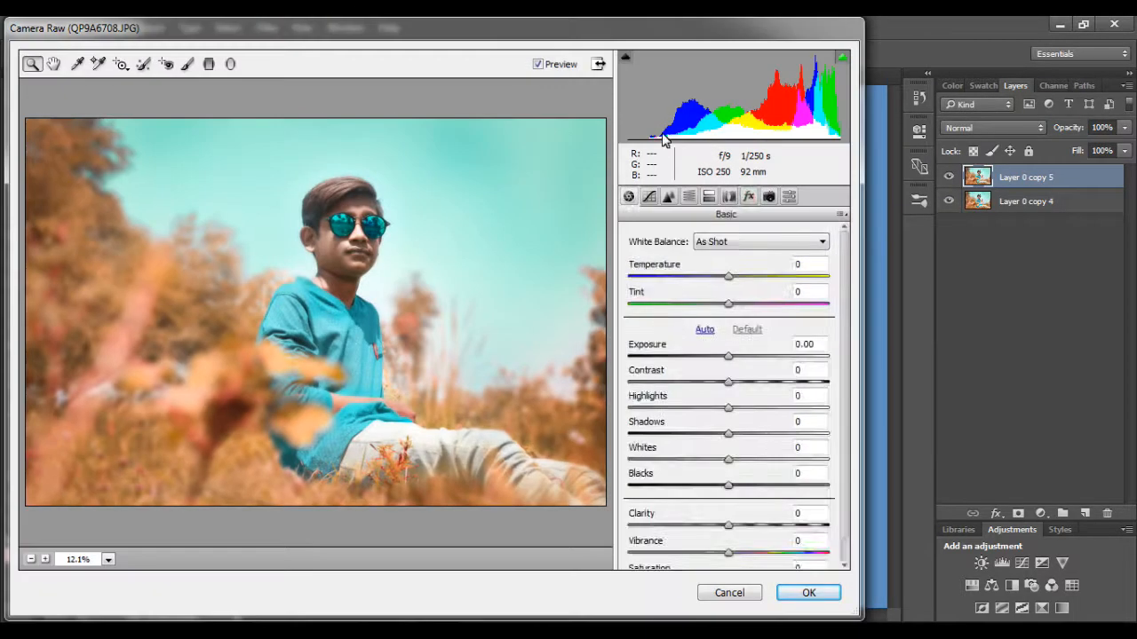
pyautogui.click(748, 196)
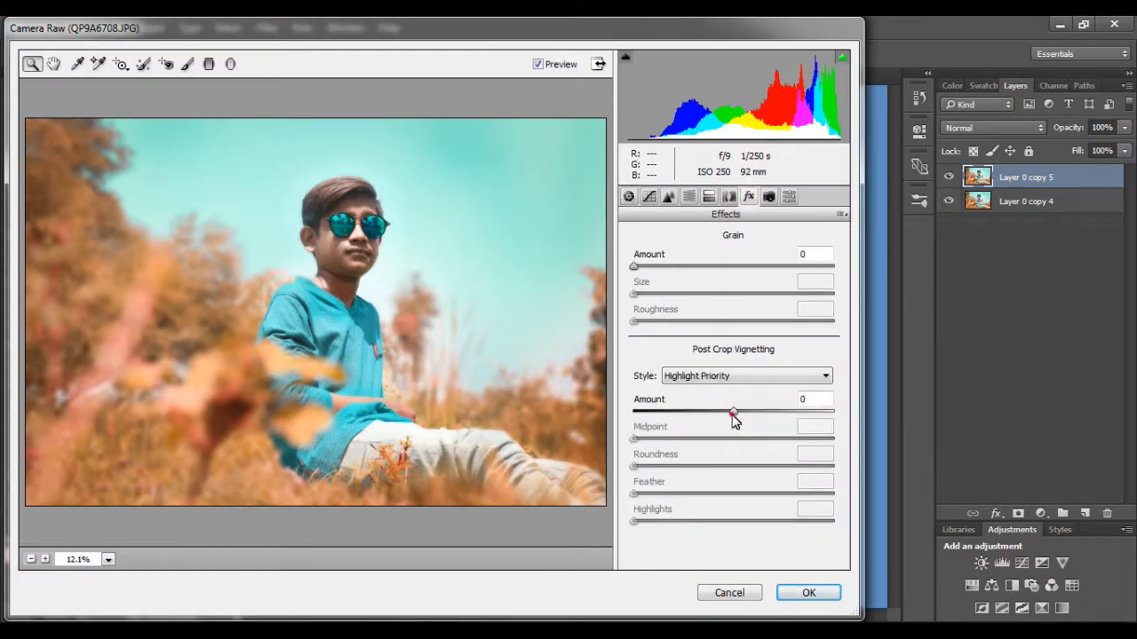
pyautogui.moveTo(734, 411); pyautogui.dragTo(699, 413)
pyautogui.click(813, 590)
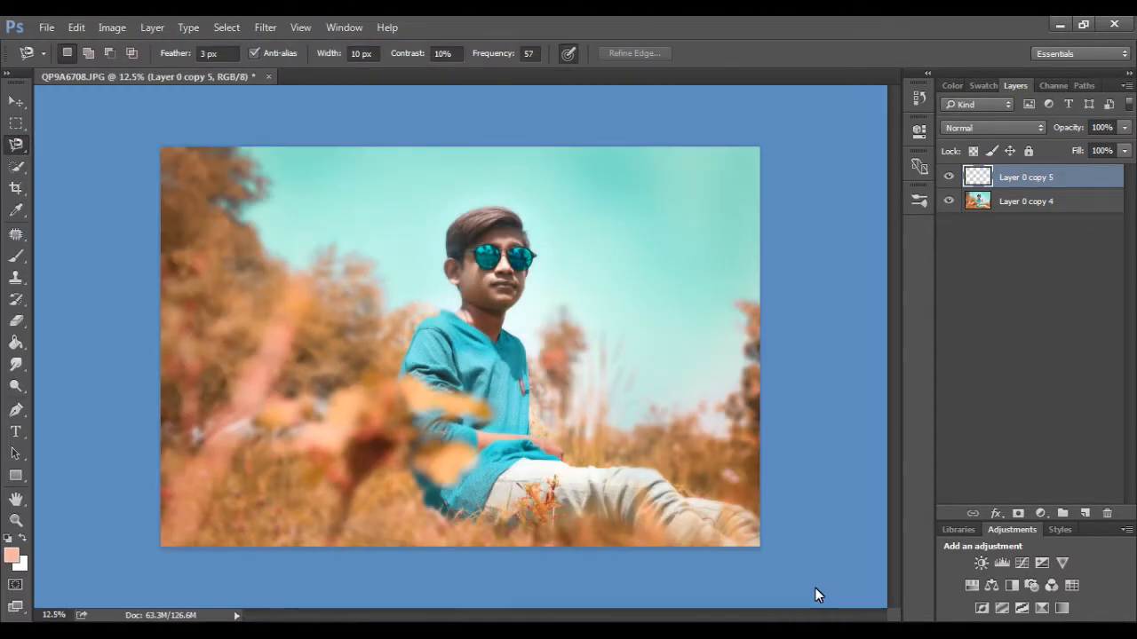
# - Lower the fill of the vignetted Layer 0 copy 5 to soften the darkening
pyautogui.click(1124, 151)
pyautogui.moveTo(1122, 169); pyautogui.dragTo(1065, 169)
pyautogui.click(1040, 283)
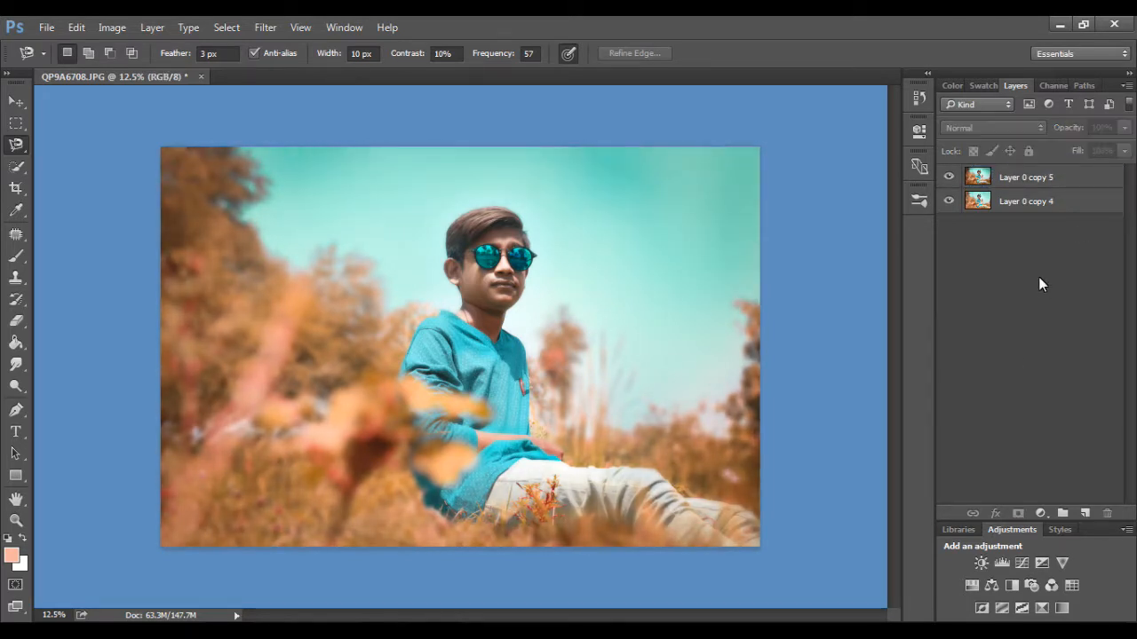
# - Add a linear Gradient Fill layer above the photo and set the gradient's first color stop to black
pyautogui.click(1039, 515)
pyautogui.click(1006, 176)
pyautogui.click(659, 144)
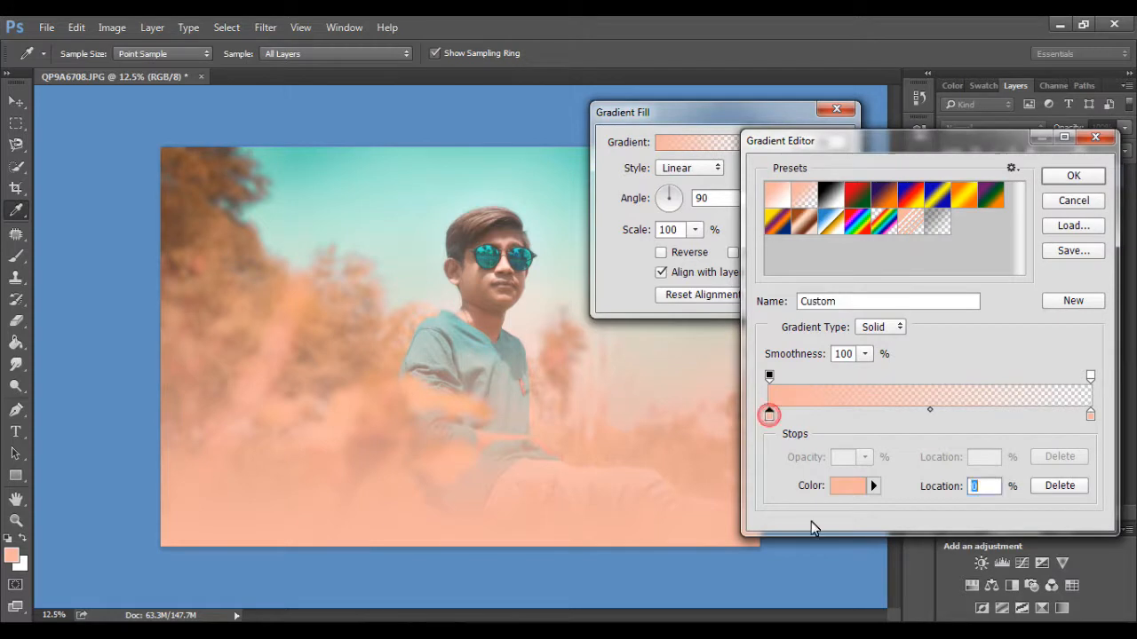
pyautogui.click(848, 486)
pyautogui.click(680, 341)
pyautogui.click(1041, 119)
# - Set the gradient's end color stop to black and move the fade down so only the lower foreground darkens
pyautogui.click(1091, 414)
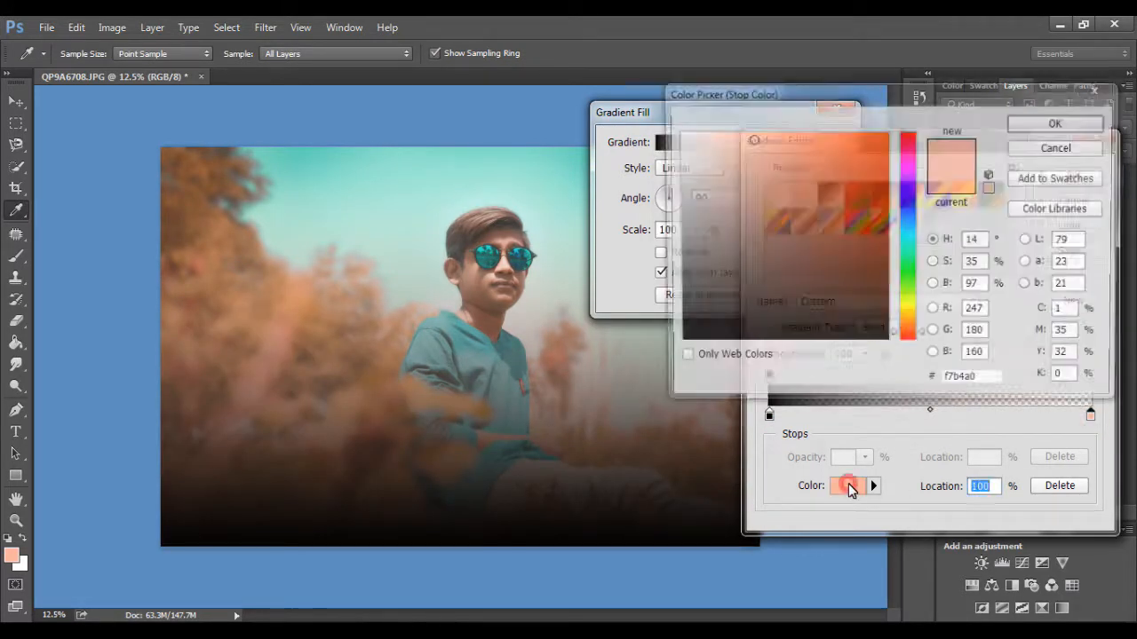
pyautogui.click(848, 486)
pyautogui.click(681, 340)
pyautogui.click(1056, 119)
pyautogui.click(1063, 176)
pyautogui.moveTo(487, 242); pyautogui.dragTo(439, 406)
pyautogui.click(811, 145)
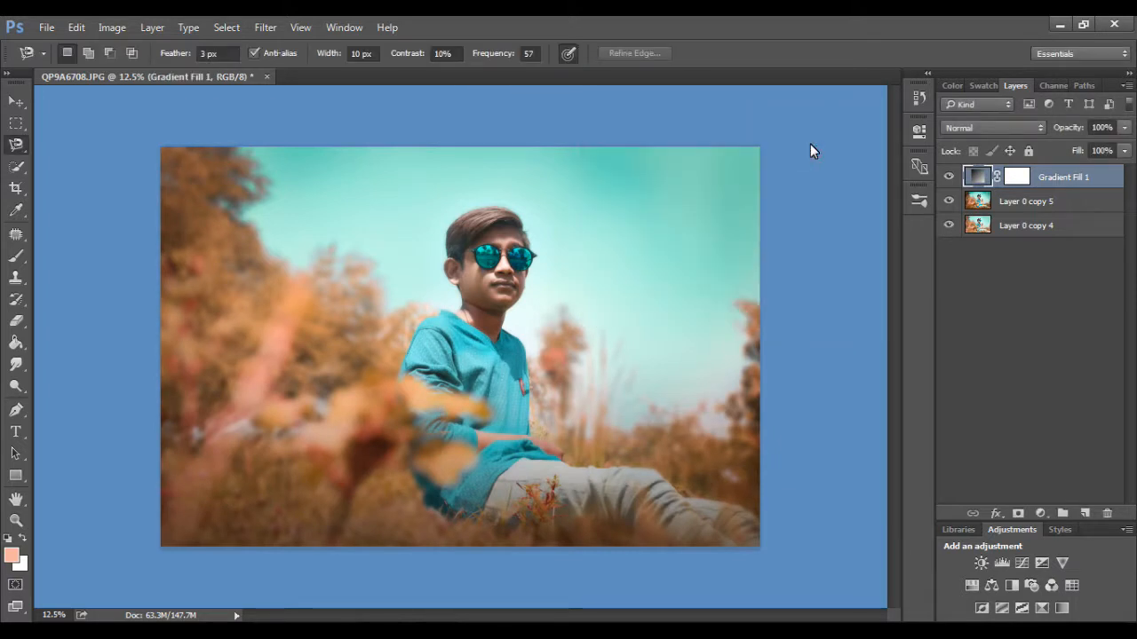
# - Merge the gradient fill with both photo layers and duplicate the merged layer
pyautogui.rightClick(996, 207)
pyautogui.click(806, 576)
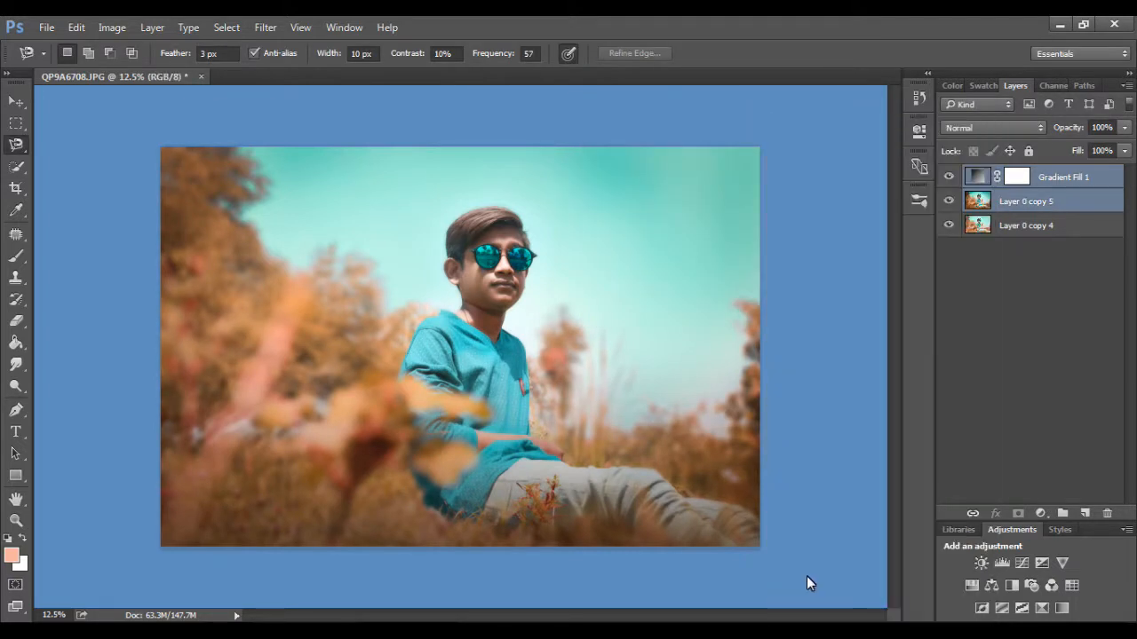
pyautogui.hotkey('ctrl', 'z')
pyautogui.rightClick(1034, 203)
pyautogui.click(866, 576)
pyautogui.rightClick(1026, 181)
pyautogui.click(847, 177)
pyautogui.click(708, 206)
# - Apply Camera Raw to the copy with Contrast +1, Shadows +36, Blacks +1 and Clarity +70
pyautogui.click(265, 26)
pyautogui.click(308, 120)
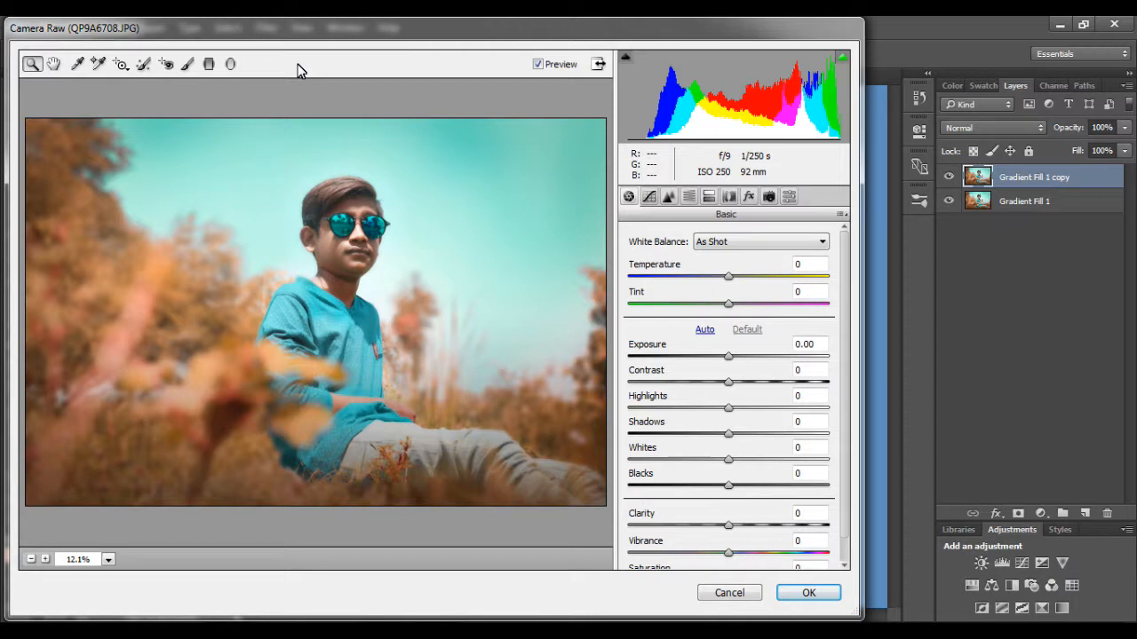
pyautogui.moveTo(730, 435)
pyautogui.mouseDown()
pyautogui.moveTo(832, 454)
pyautogui.moveTo(718, 436)
pyautogui.mouseUp()
pyautogui.moveTo(731, 381)
pyautogui.mouseDown()
pyautogui.moveTo(804, 397)
pyautogui.moveTo(729, 391)
pyautogui.mouseUp()
pyautogui.moveTo(729, 486); pyautogui.dragTo(797, 531)
pyautogui.moveTo(729, 434); pyautogui.dragTo(769, 448)
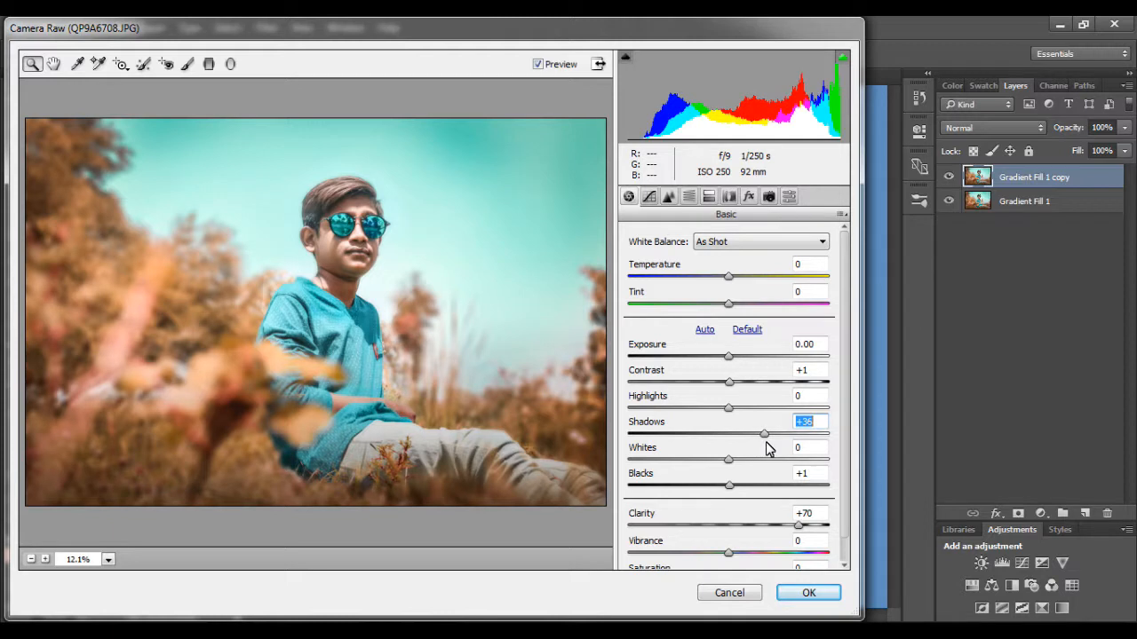
pyautogui.click(814, 592)
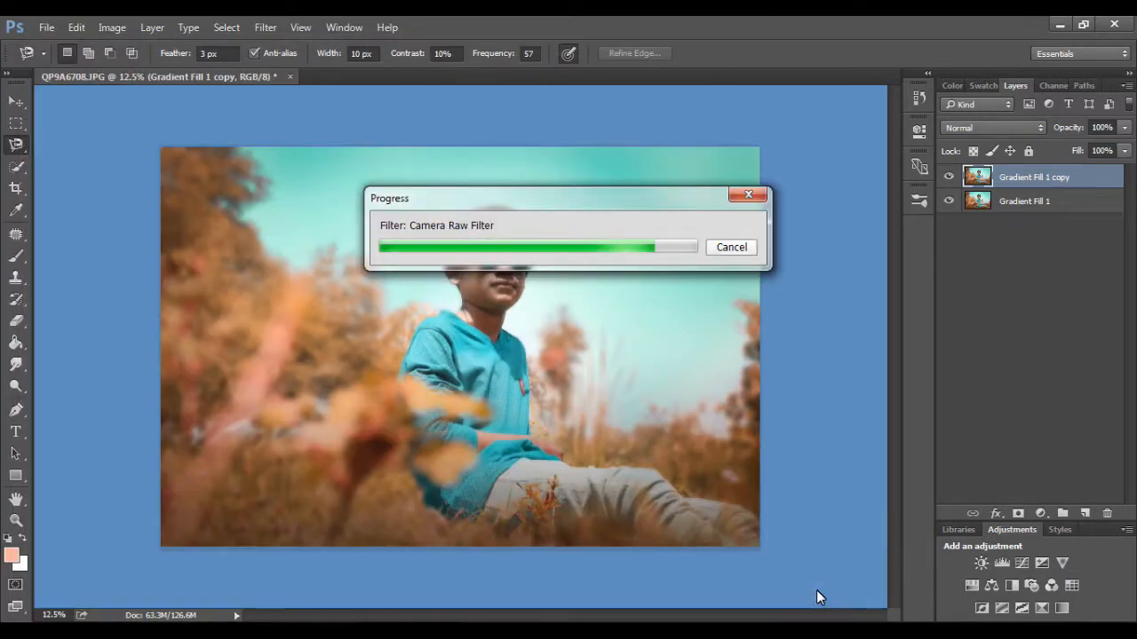
# - Erase the added clarity from the face on the Gradient Fill 1 copy layer with the soft 390 px eraser
pyautogui.hotkey('ctrl', '+')
pyautogui.hotkey('ctrl', '+')
pyautogui.scroll(2, 103, 341)
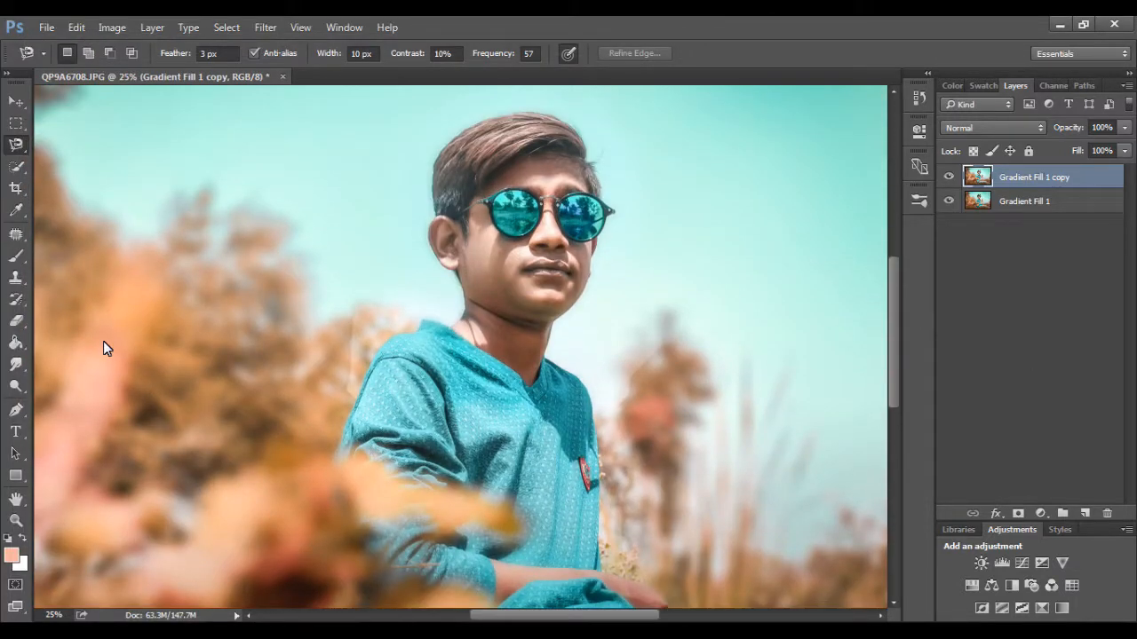
pyautogui.click(16, 321)
pyautogui.moveTo(485, 224)
pyautogui.mouseDown()
pyautogui.moveTo(544, 243)
pyautogui.moveTo(542, 297)
pyautogui.moveTo(519, 238)
pyautogui.moveTo(566, 176)
pyautogui.mouseUp()
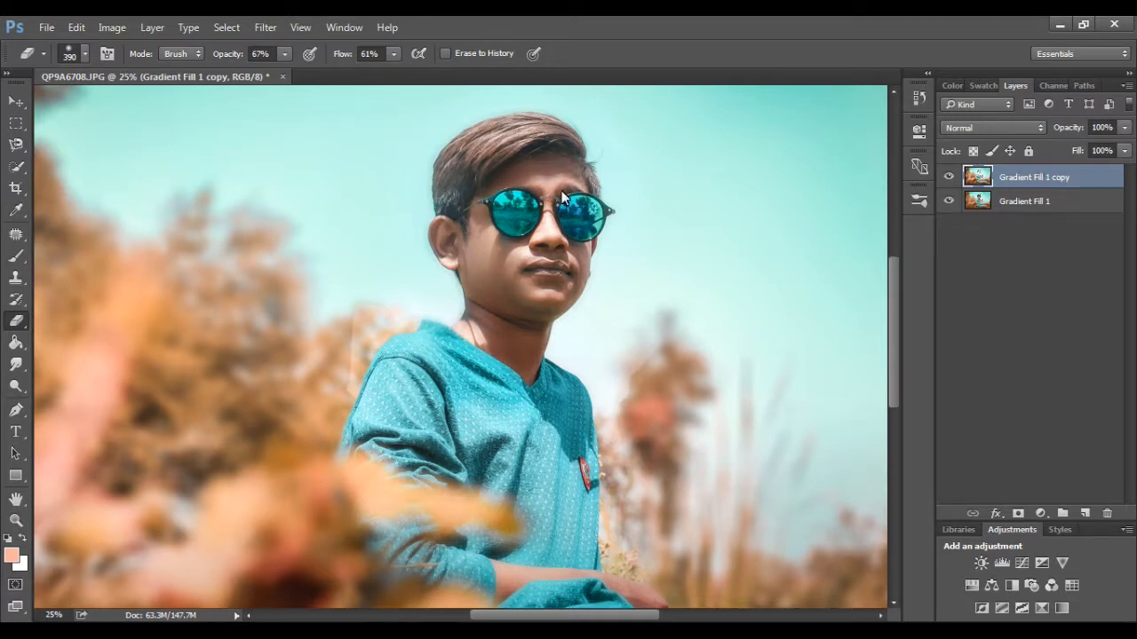
pyautogui.hotkey('ctrl', '-')
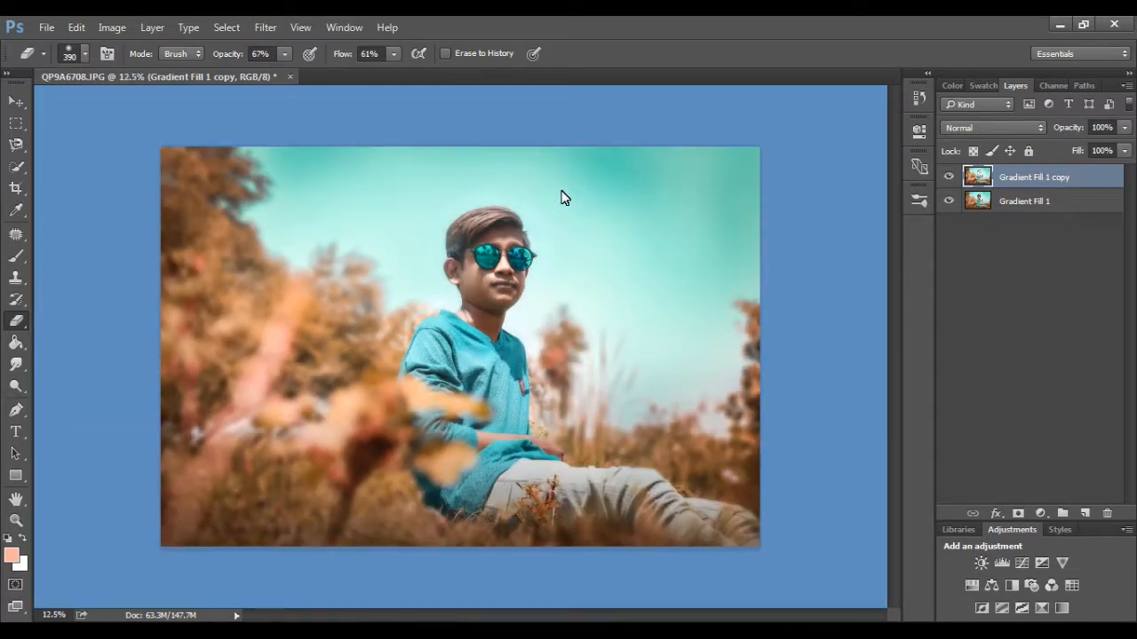
pyautogui.hotkey('ctrl', '+')
pyautogui.hotkey('ctrl', '+')
pyautogui.hotkey('ctrl', '+')
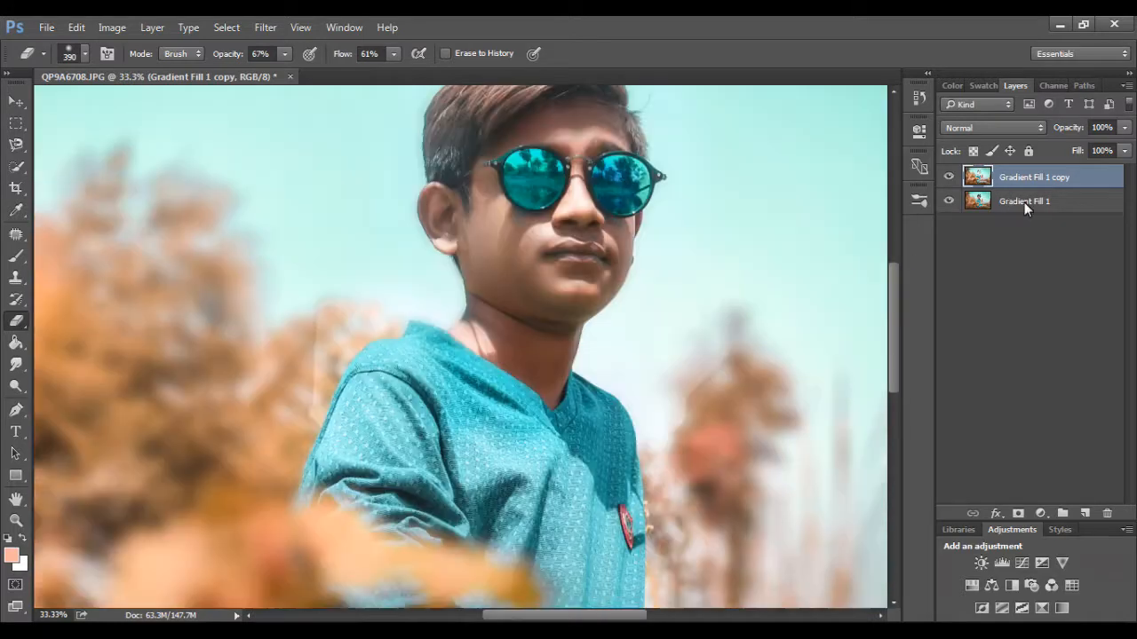
# - Duplicate the Gradient Fill 1 layer and merge the duplicate with the erased clarity copy above it
pyautogui.rightClick(1026, 203)
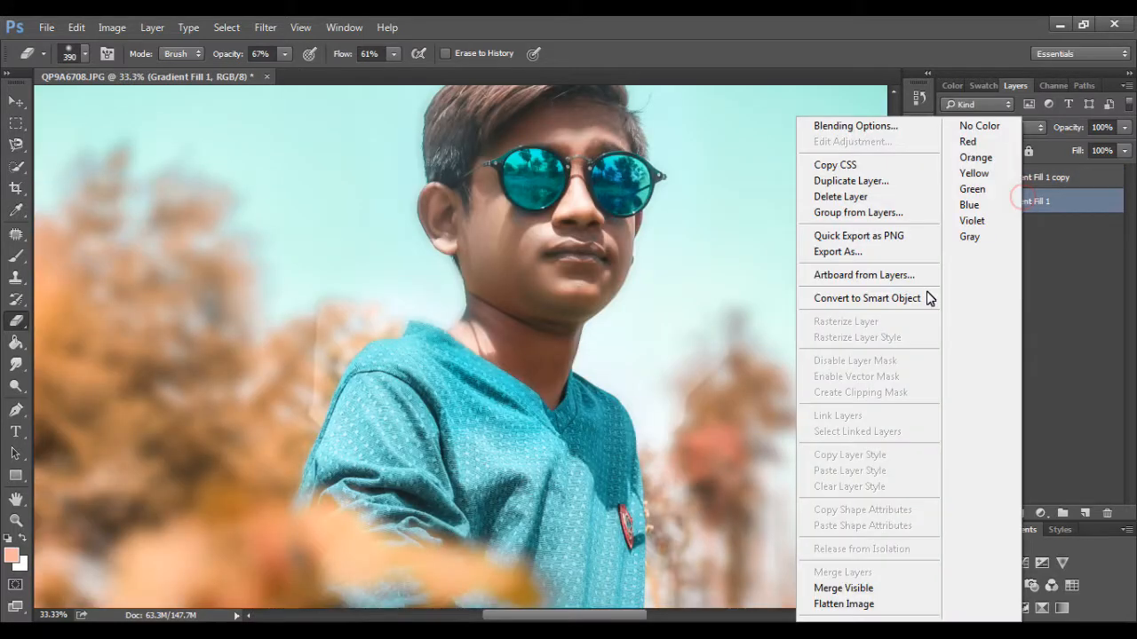
pyautogui.click(850, 180)
pyautogui.click(716, 204)
pyautogui.keyDown('ctrl'); pyautogui.click(1004, 176); pyautogui.keyUp('ctrl')
pyautogui.rightClick(1003, 176)
pyautogui.click(798, 572)
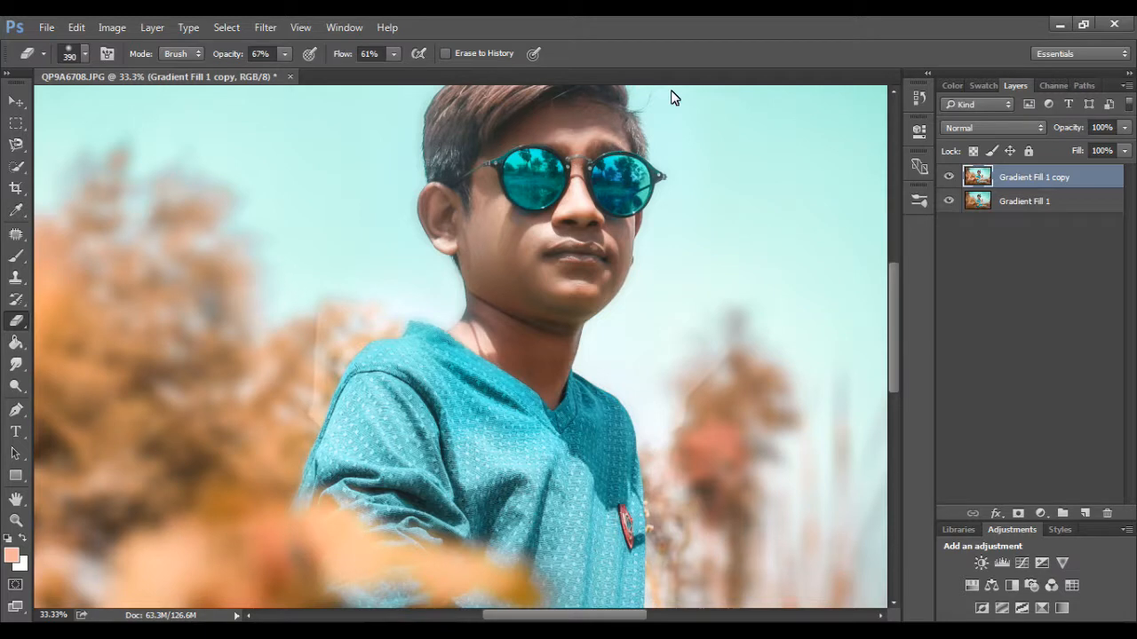
# - Load a different brush set for the eraser, pick its 461 px textured tip and dab the hair edge beside the forehead
pyautogui.hotkey('ctrl', '+')
pyautogui.moveTo(566, 616); pyautogui.dragTo(591, 615)
pyautogui.moveTo(897, 352); pyautogui.dragTo(897, 317)
pyautogui.rightClick(708, 269)
pyautogui.rightClick(571, 110)
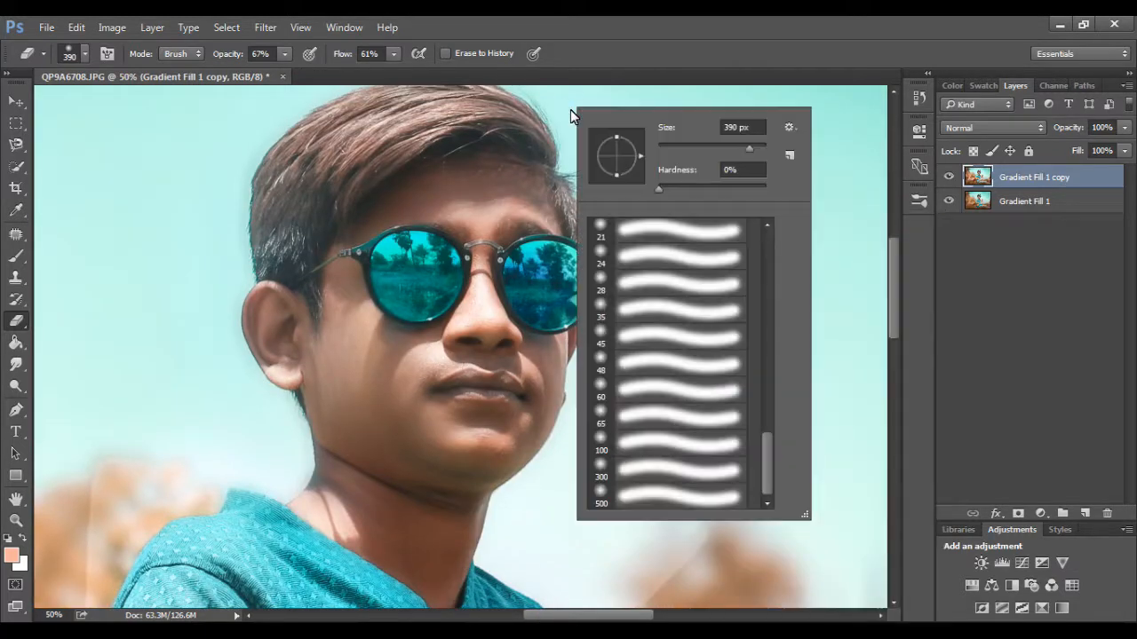
pyautogui.click(788, 127)
pyautogui.click(432, 421)
pyautogui.click(508, 261)
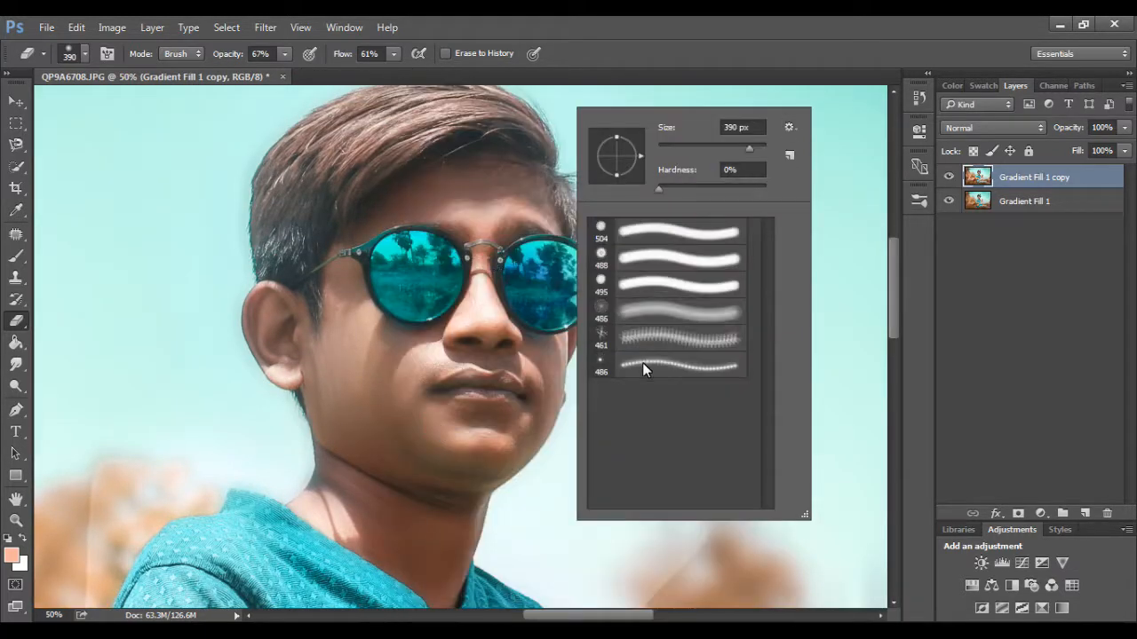
pyautogui.click(644, 339)
pyautogui.click(561, 182)
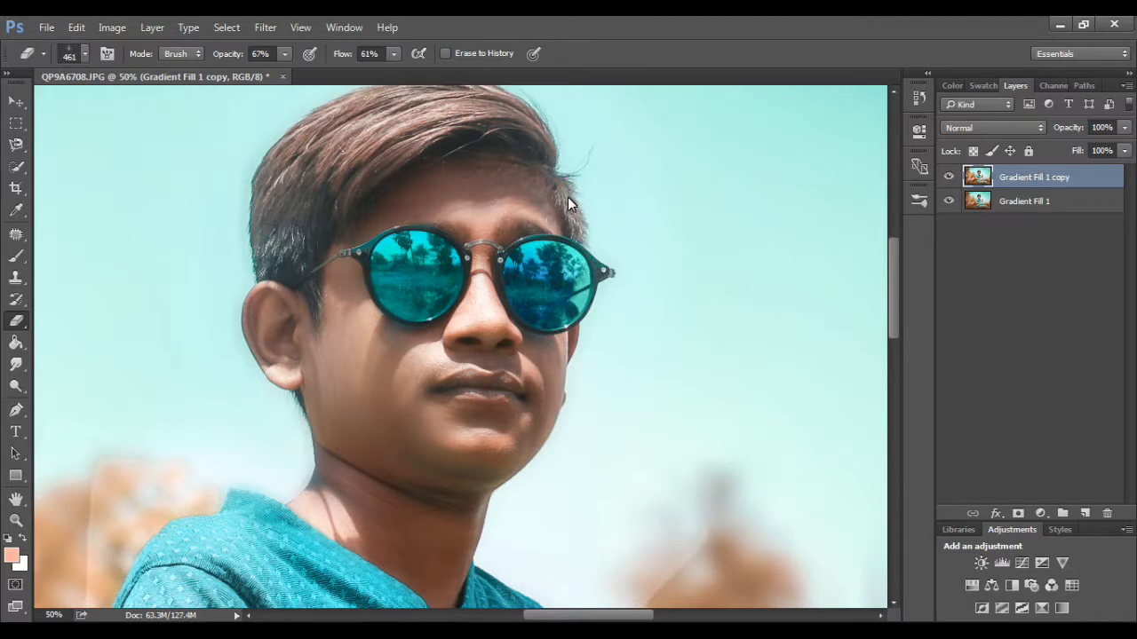
# - Inspect the hair edge and sunglasses at 100% zoom, and check the whole portrait at 12.5%
pyautogui.hotkey('ctrl', '+')
pyautogui.hotkey('ctrl', '+')
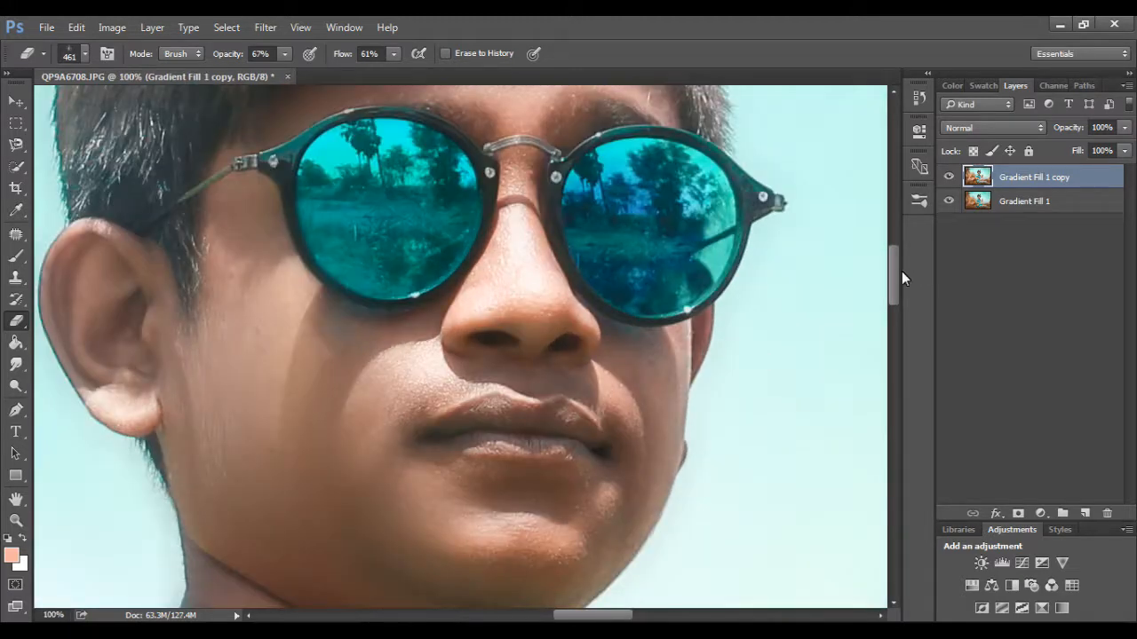
pyautogui.moveTo(895, 275); pyautogui.dragTo(895, 253)
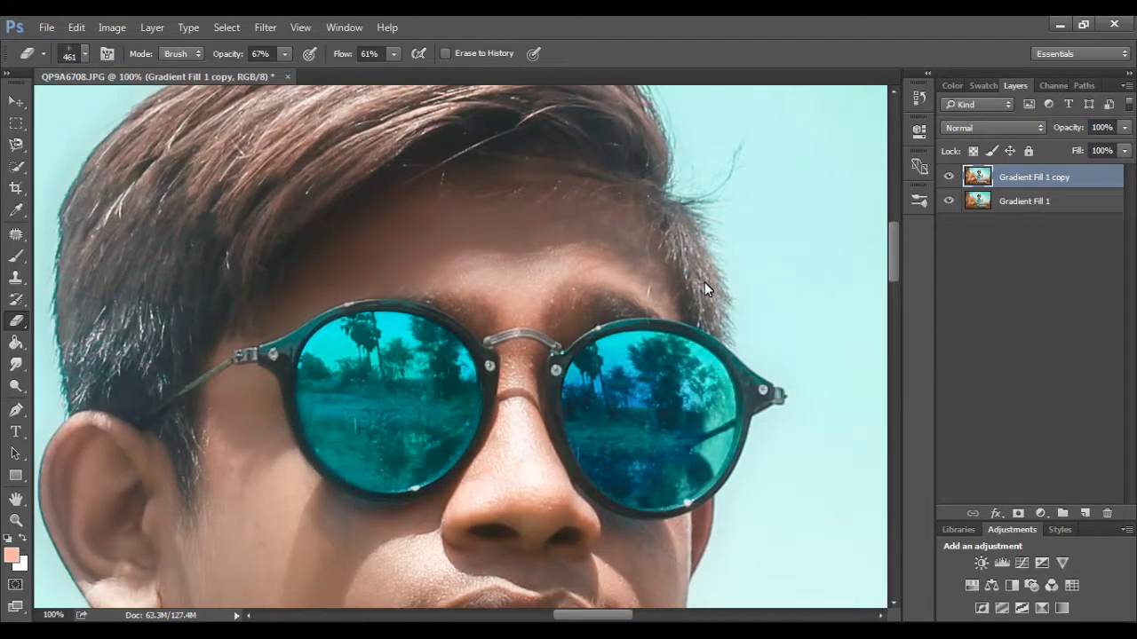
pyautogui.hotkey('ctrl', '-')
pyautogui.hotkey('ctrl', '-')
pyautogui.hotkey('ctrl', '-')
pyautogui.hotkey('ctrl', '-')
pyautogui.hotkey('ctrl', '-')
pyautogui.hotkey('ctrl', '-')
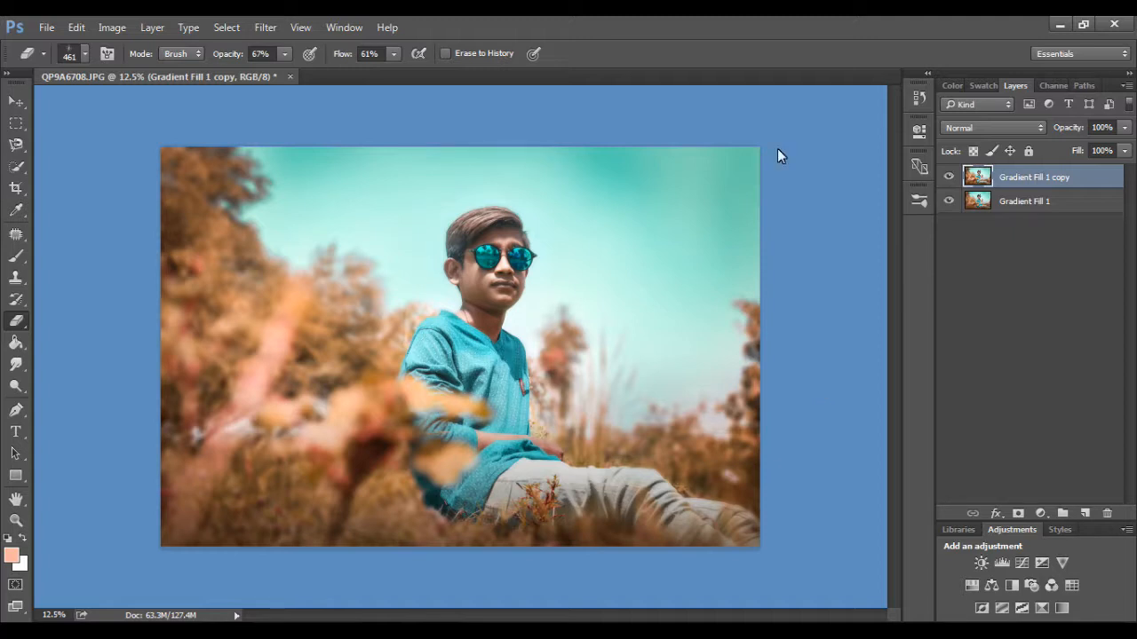
# - Save the portrait to the Desktop as a JPEG named SUFIYANCREATION with Maximum quality 12 and Baseline (Standard) format
pyautogui.click(47, 28)
pyautogui.click(72, 210)
pyautogui.click(264, 350)
pyautogui.click(186, 471)
pyautogui.doubleClick(185, 330)
pyautogui.press('BackSpace')
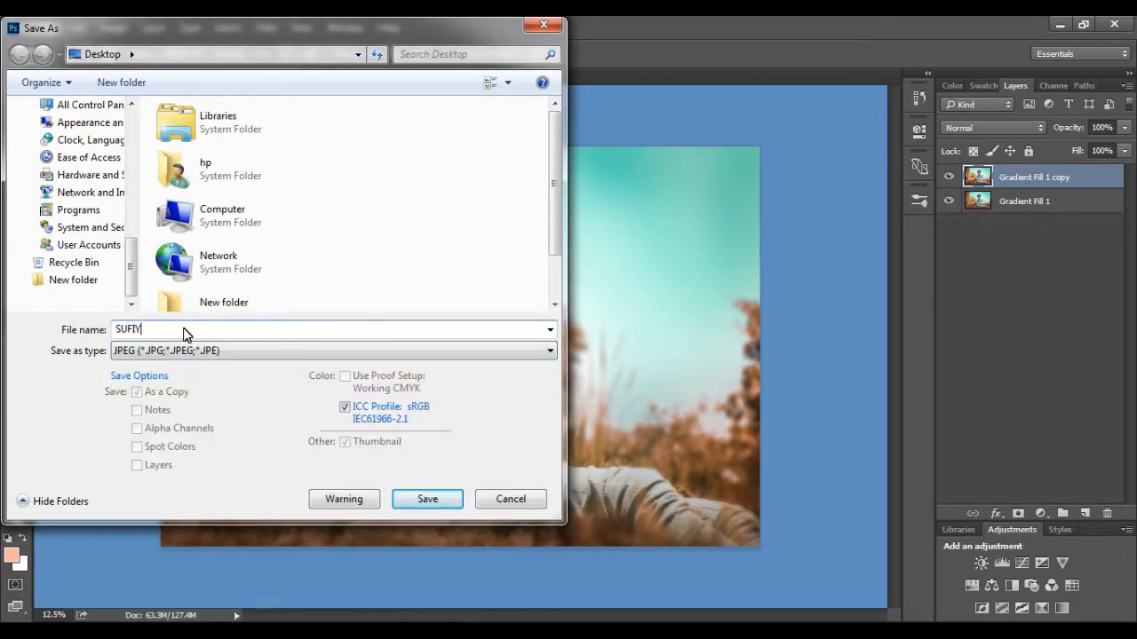
pyautogui.write('SUFIYANCREATION')
pyautogui.click(428, 499)
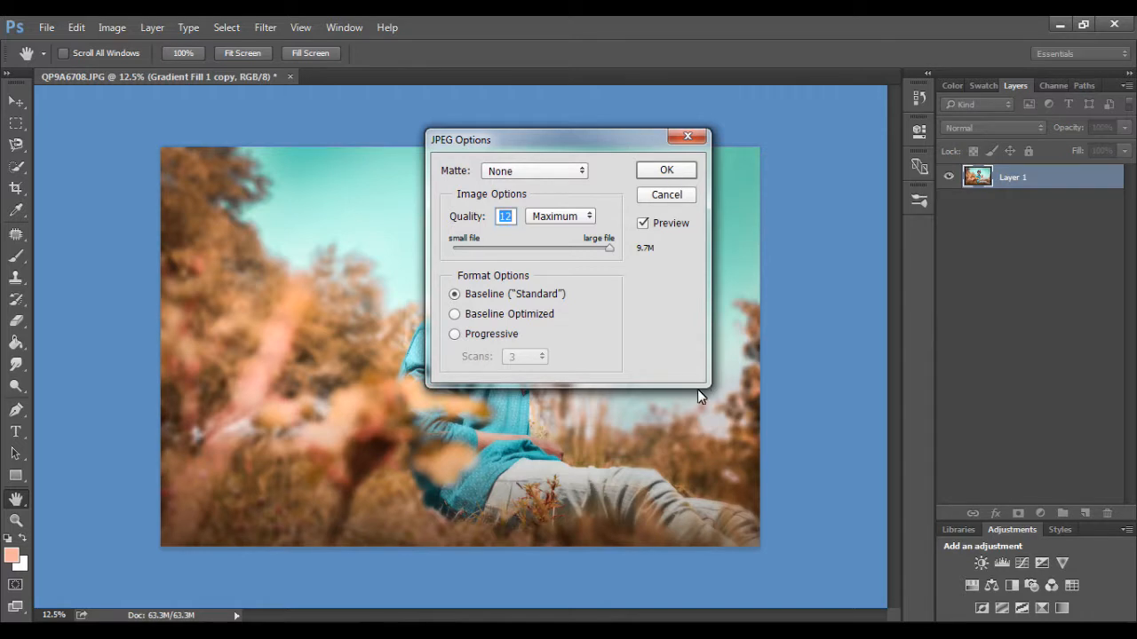
pyautogui.click(665, 170)
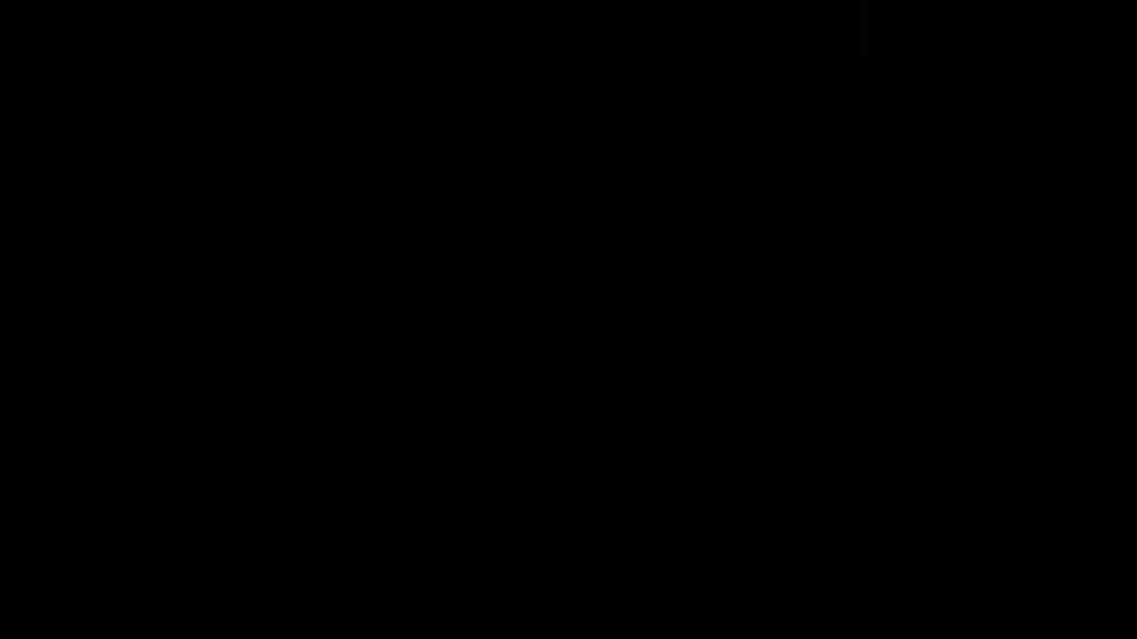